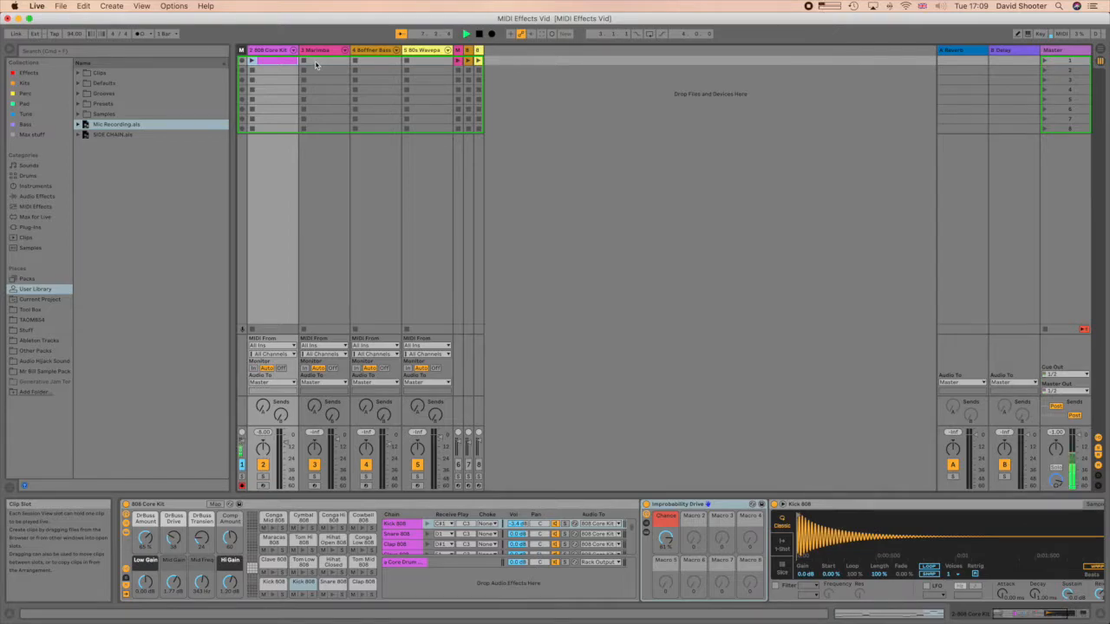
- Create a MIDI clip in the Marimba track's first slot with one C3 note extended across it by Legato, and audition it
{"action": "left_click", "coordinate": [323, 66]}
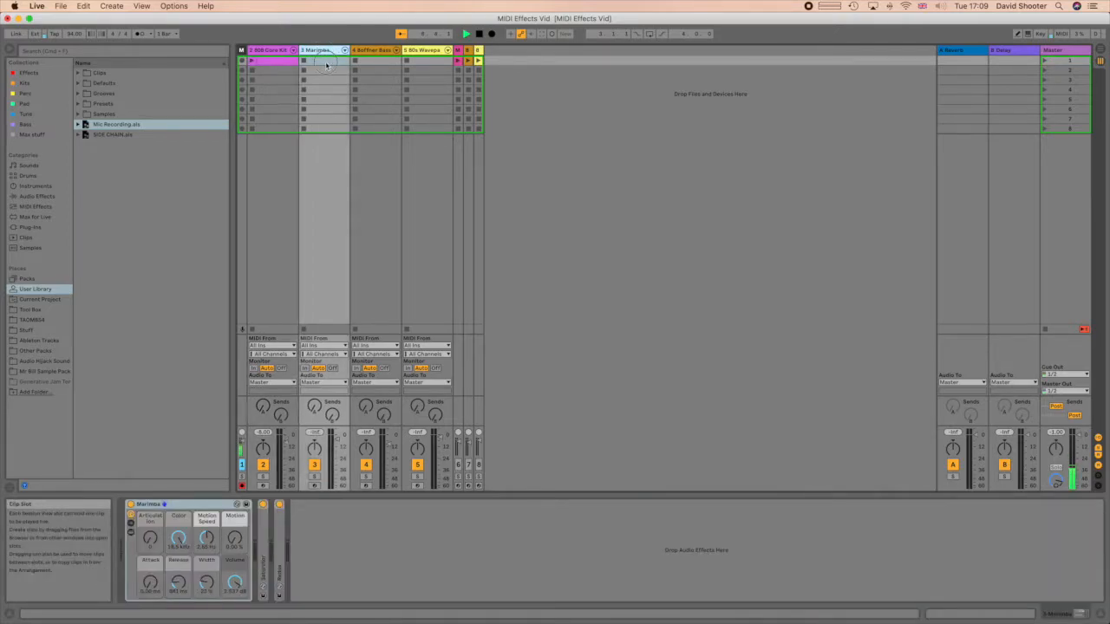
{"action": "double_click", "coordinate": [326, 65]}
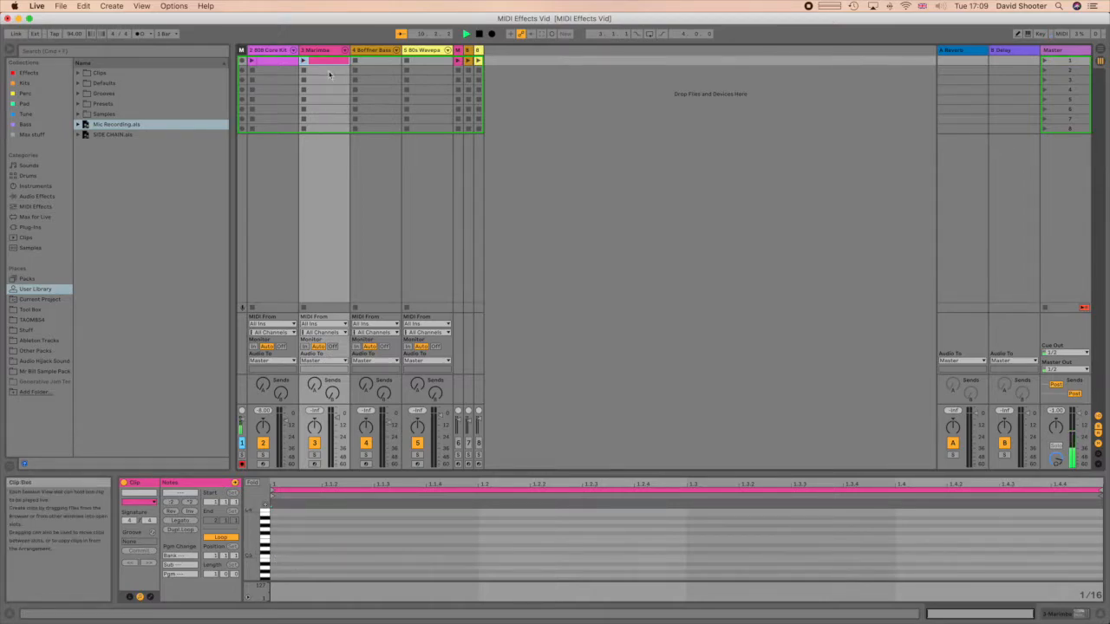
{"action": "double_click", "coordinate": [276, 558]}
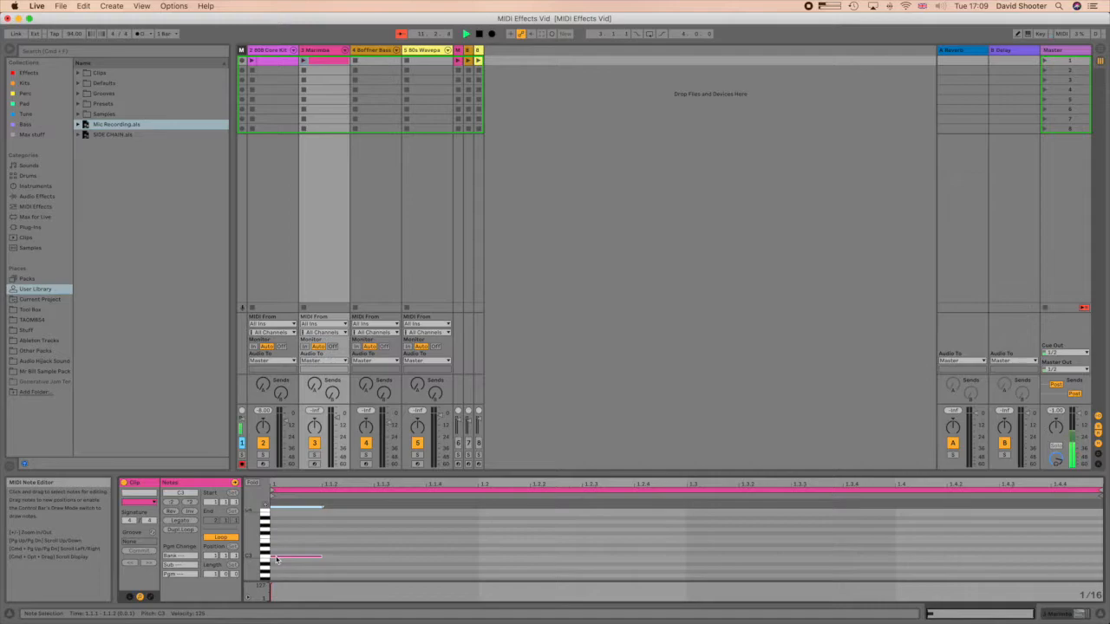
{"action": "left_click", "coordinate": [181, 521]}
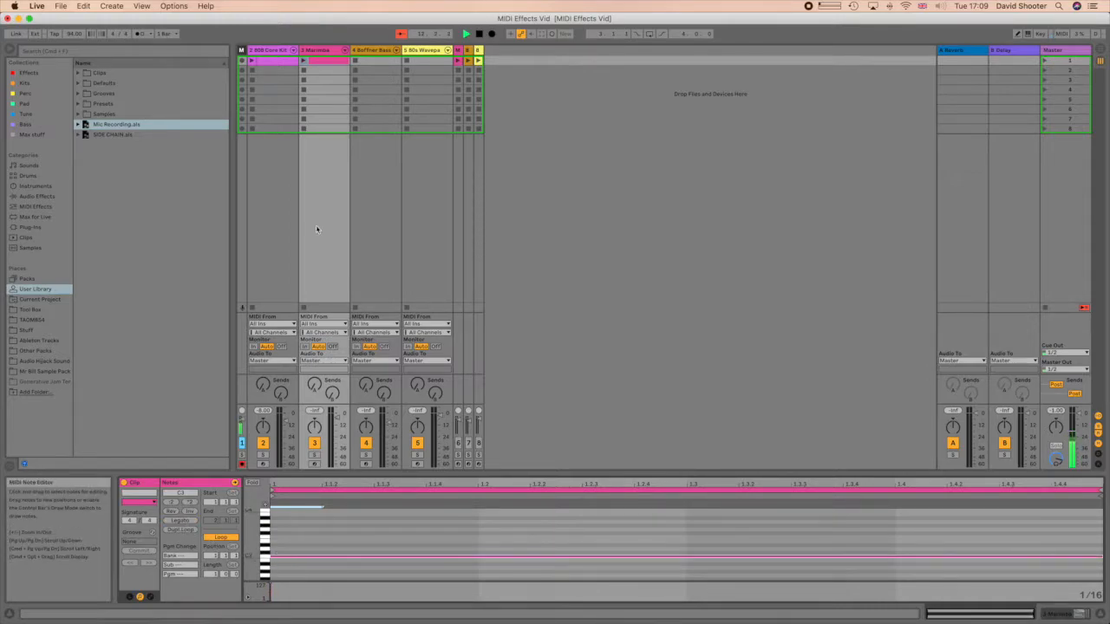
{"action": "left_click", "coordinate": [302, 63]}
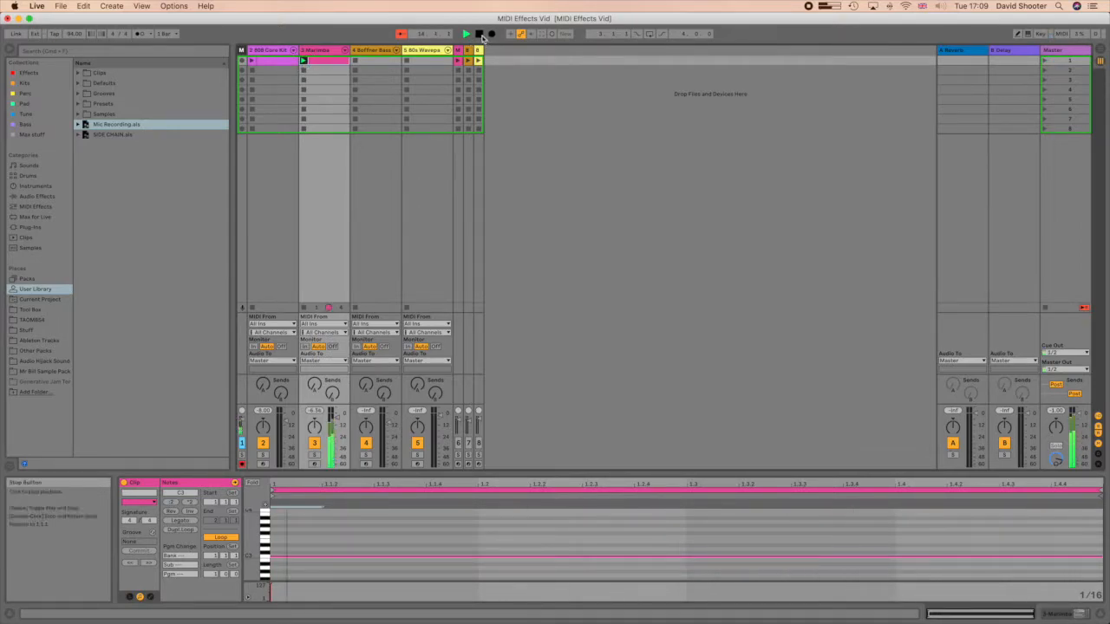
{"action": "left_click", "coordinate": [478, 34]}
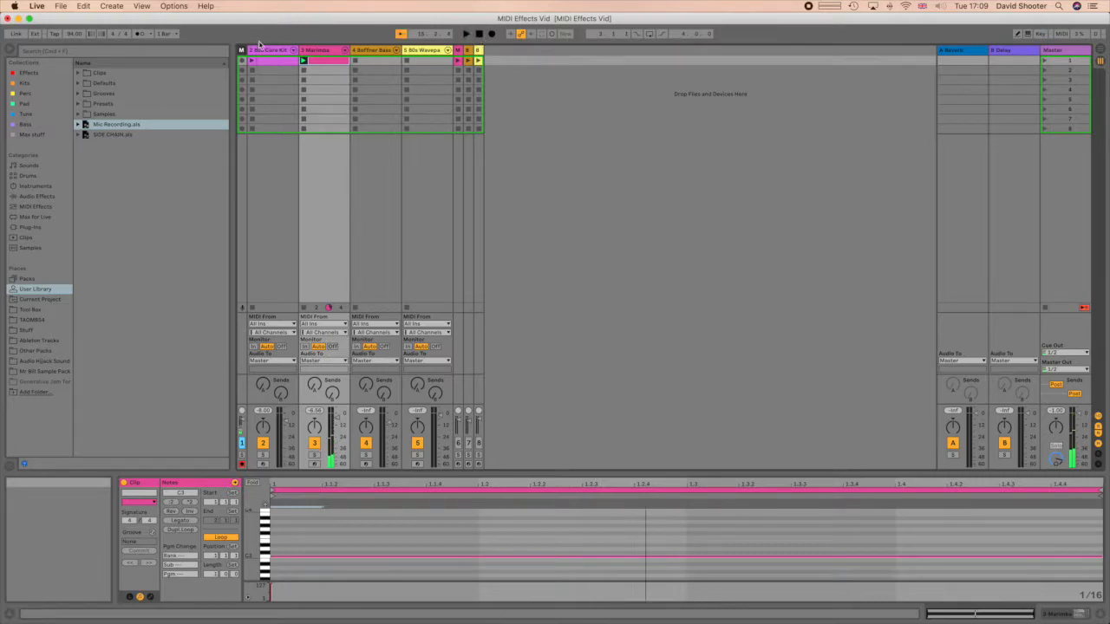
- Insert an Arpeggiator before the Marimba instrument and set its synced rate to 1/8 while auditioning the clip
{"action": "left_click", "coordinate": [320, 49]}
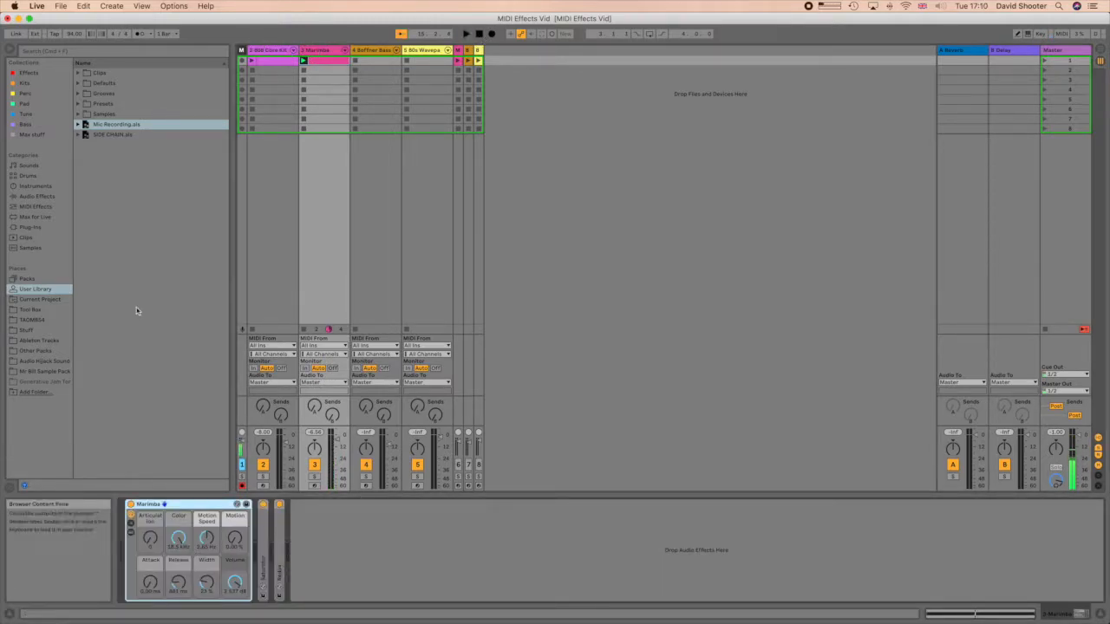
{"action": "left_click", "coordinate": [33, 208]}
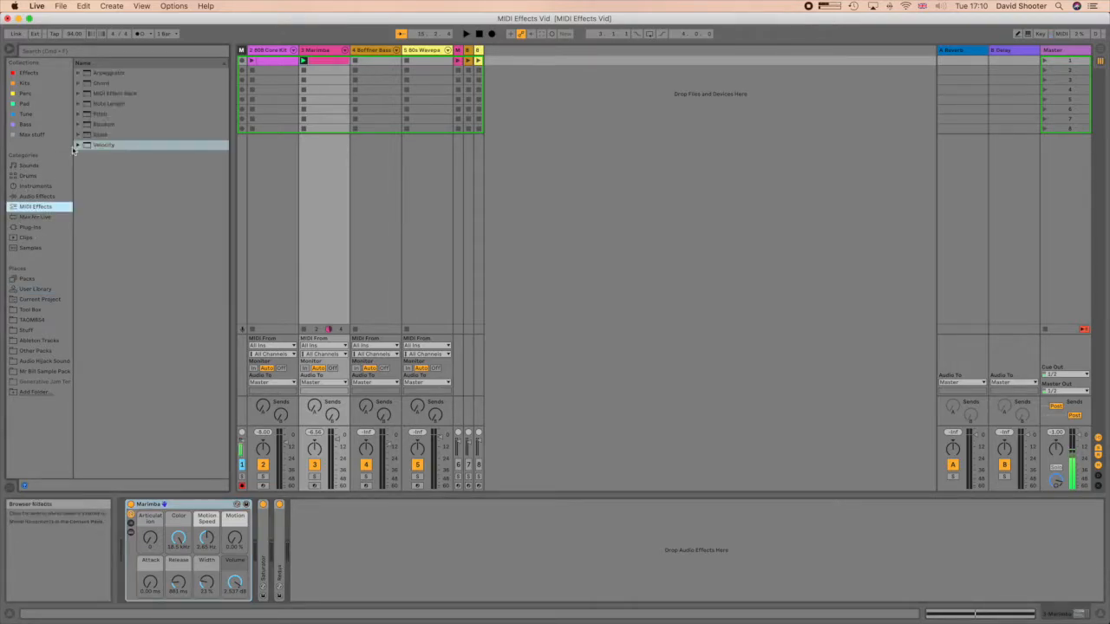
{"action": "left_click_drag", "start_coordinate": [106, 75], "coordinate": [124, 518]}
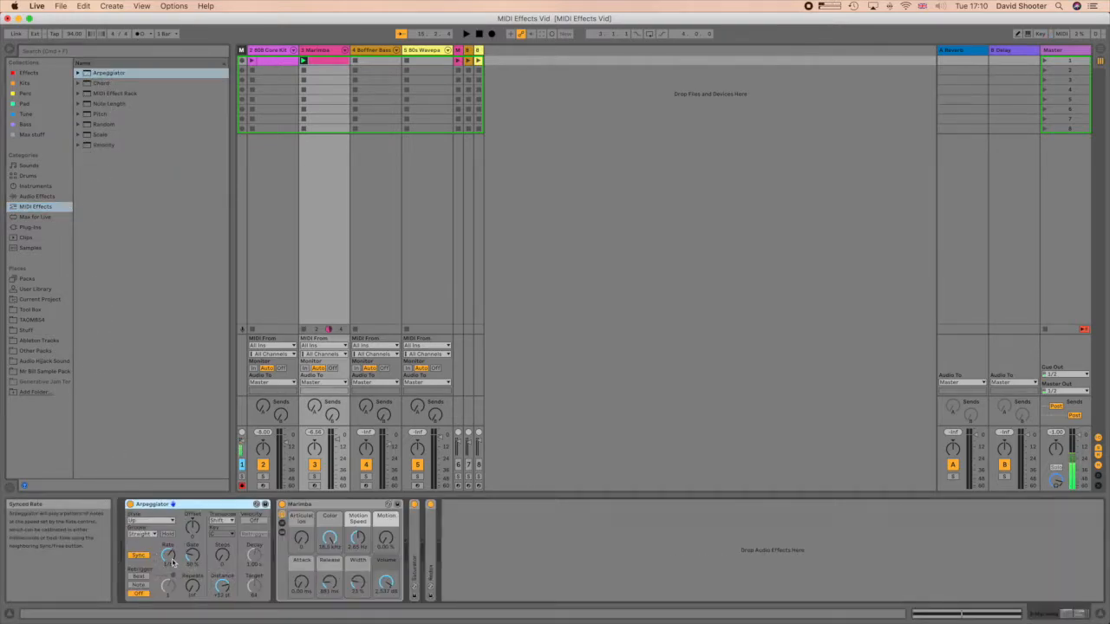
{"action": "left_click_drag", "start_coordinate": [171, 555], "coordinate": [170, 549]}
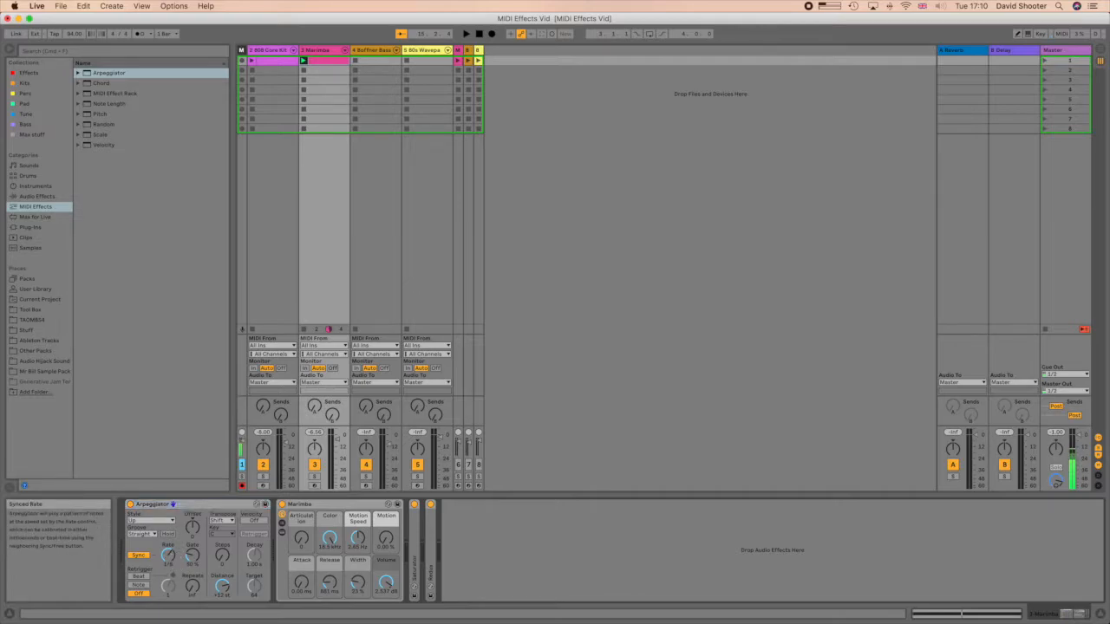
{"action": "key", "text": "space"}
{"action": "left_click_drag", "start_coordinate": [171, 557], "coordinate": [172, 549]}
- Insert the Improbability Drive rack from the Effects collection between the Arpeggiator and Marimba, and inspect its Random and Scale devices
{"action": "left_click", "coordinate": [28, 73]}
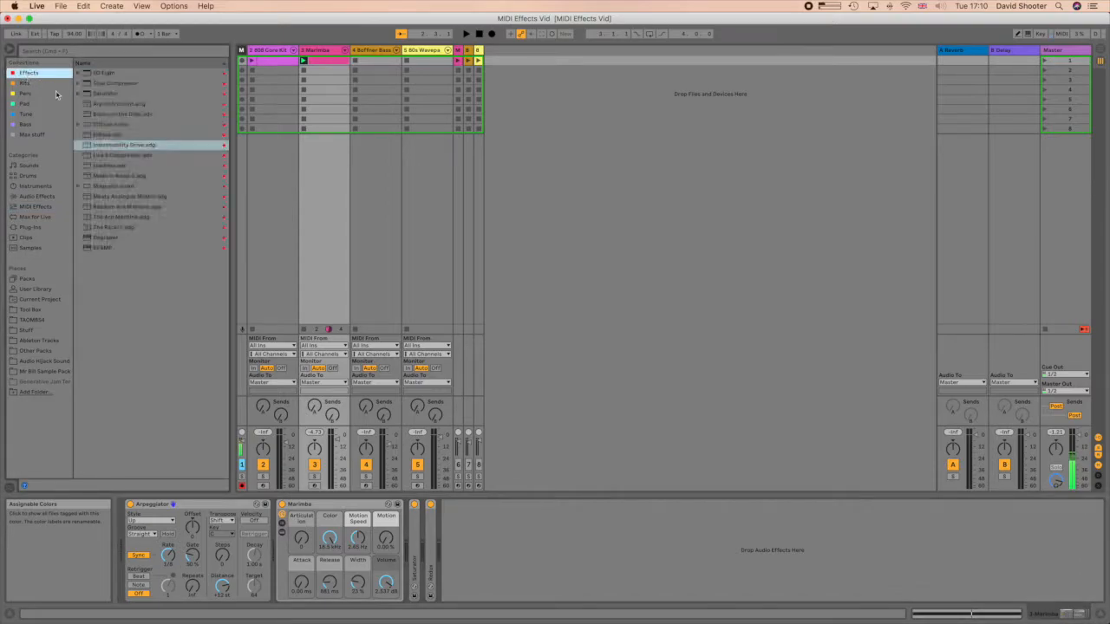
{"action": "left_click_drag", "start_coordinate": [117, 145], "coordinate": [278, 532]}
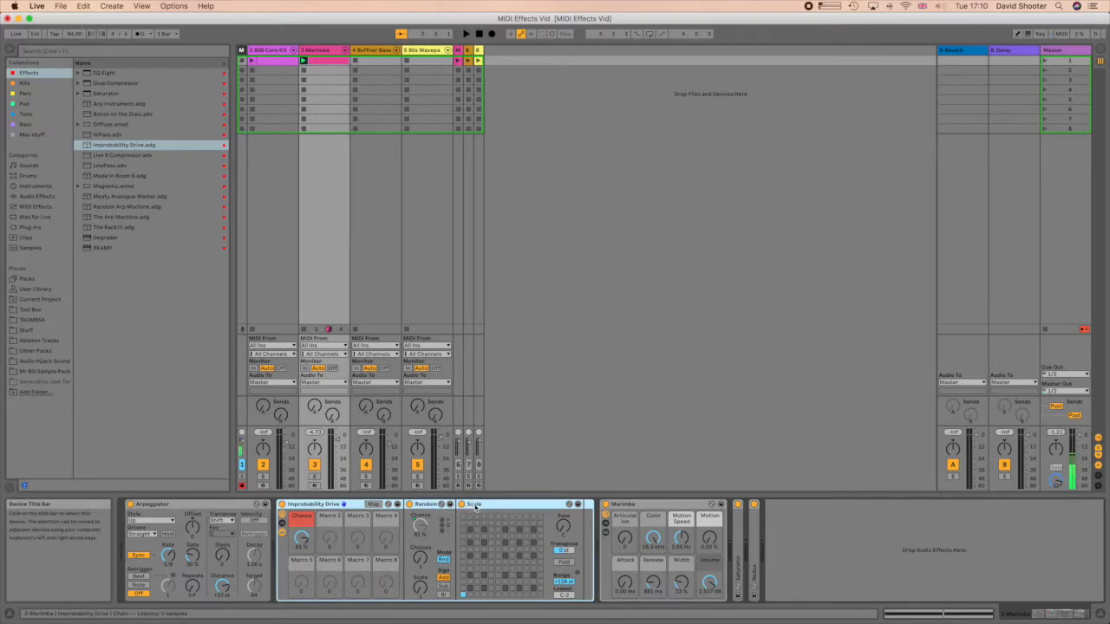
{"action": "left_click", "coordinate": [423, 531]}
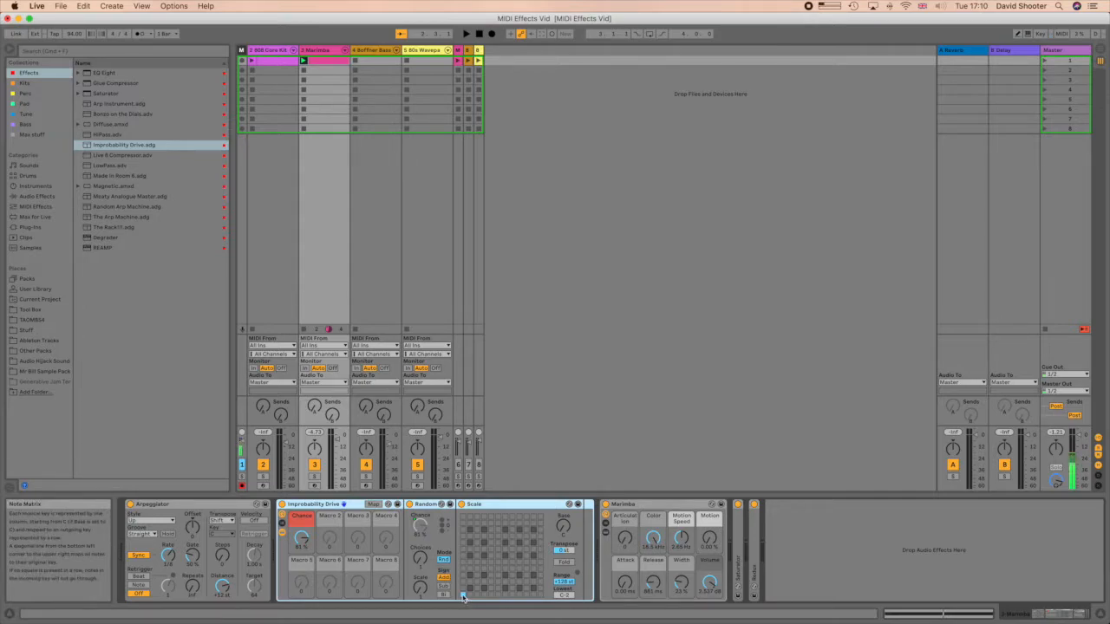
- Audition the Improbability Drive's Chance macro at 0 % and 100 %, settle on about 33 %, and hide the rack's devices
{"action": "left_click_drag", "start_coordinate": [301, 539], "coordinate": [302, 611]}
{"action": "key", "text": "space"}
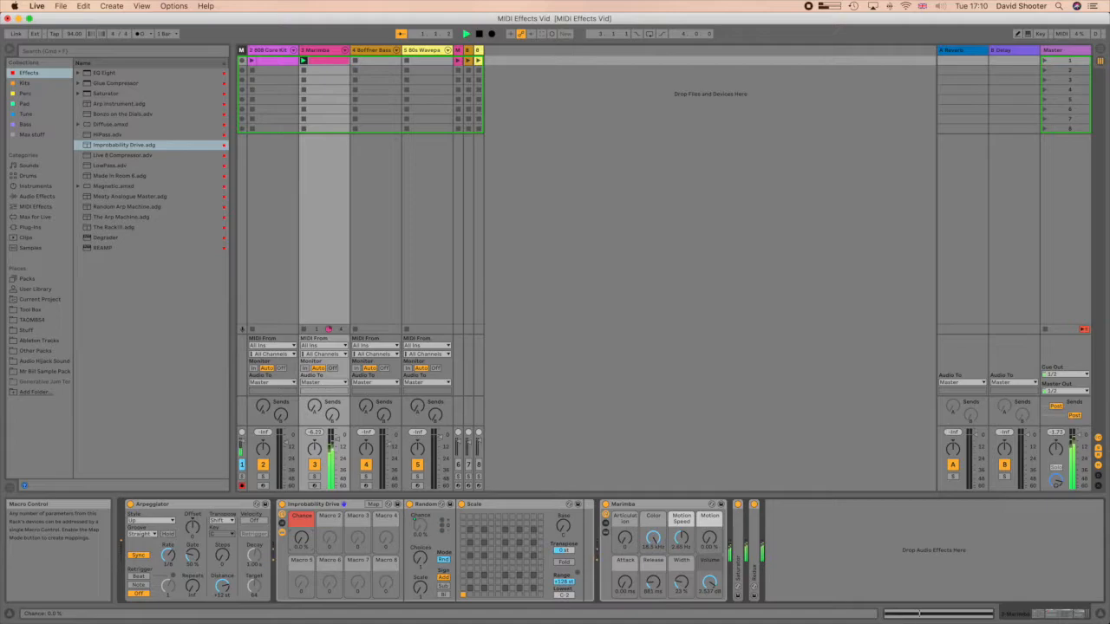
{"action": "left_click_drag", "start_coordinate": [302, 539], "coordinate": [301, 452]}
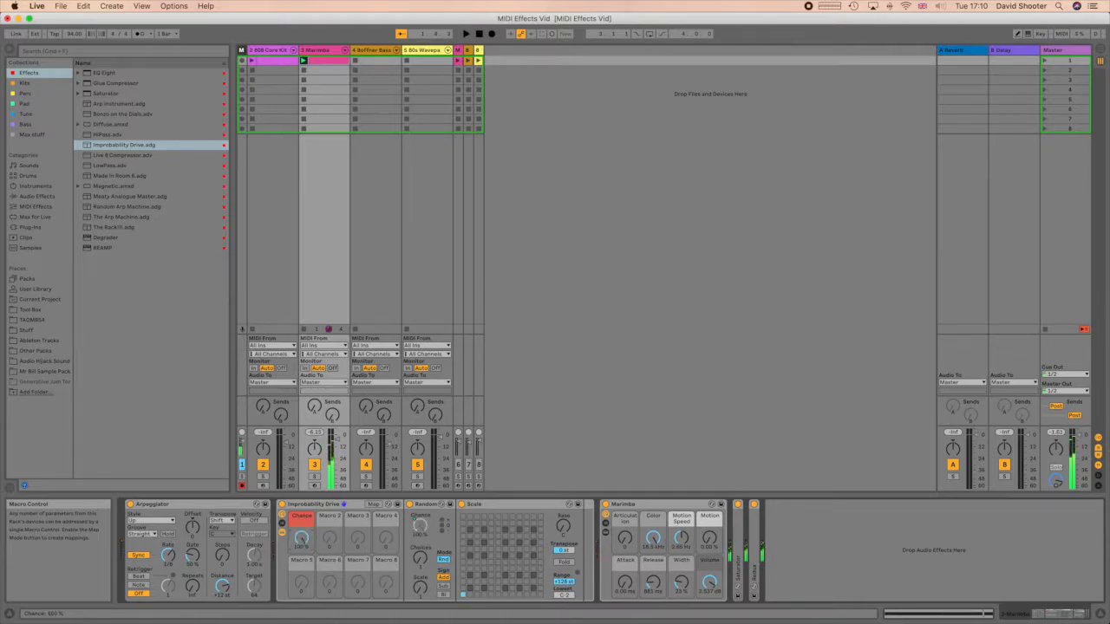
{"action": "key", "text": "space"}
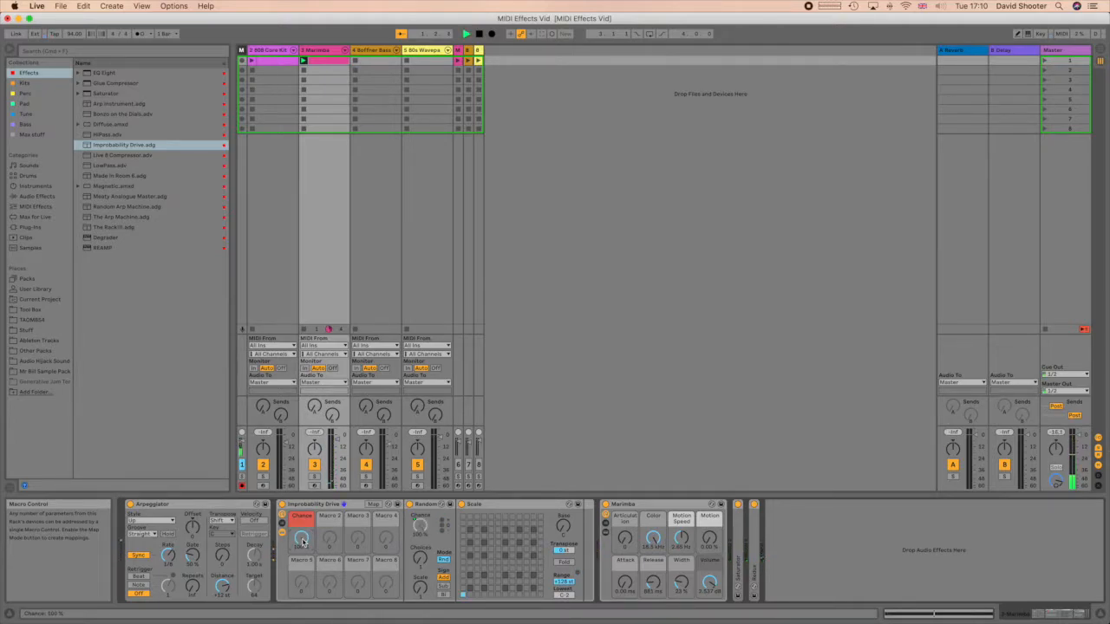
{"action": "left_click_drag", "start_coordinate": [302, 539], "coordinate": [302, 578]}
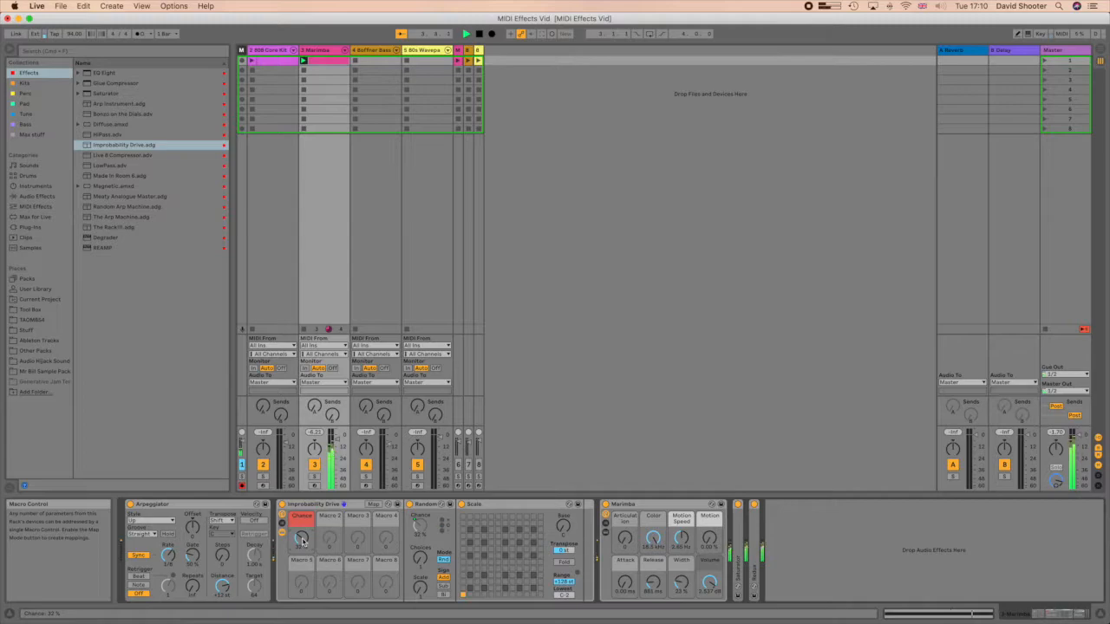
{"action": "left_click", "coordinate": [282, 535]}
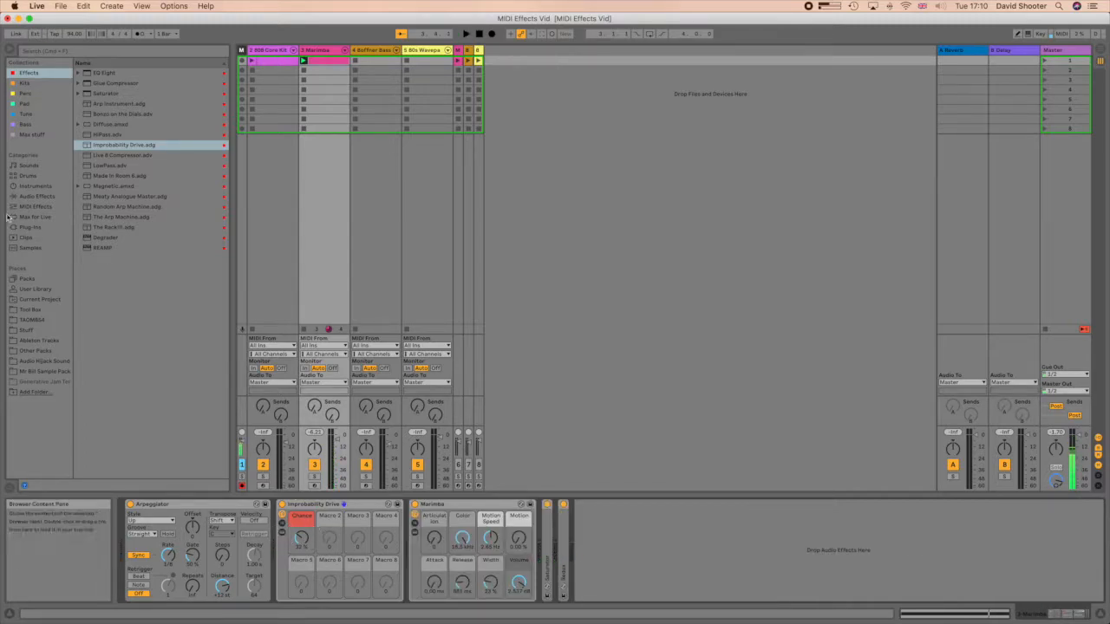
- Insert a Random MIDI effect after the Improbability Drive, followed by the Dorian Mode preset of the Scale effect
{"action": "left_click", "coordinate": [35, 206]}
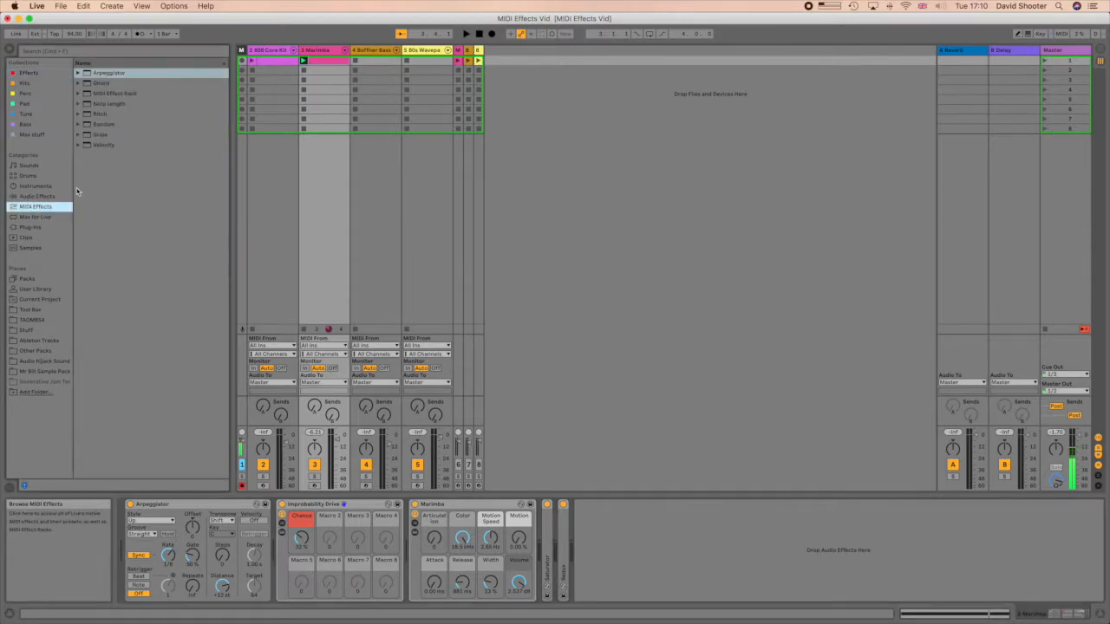
{"action": "left_click_drag", "start_coordinate": [99, 128], "coordinate": [411, 539]}
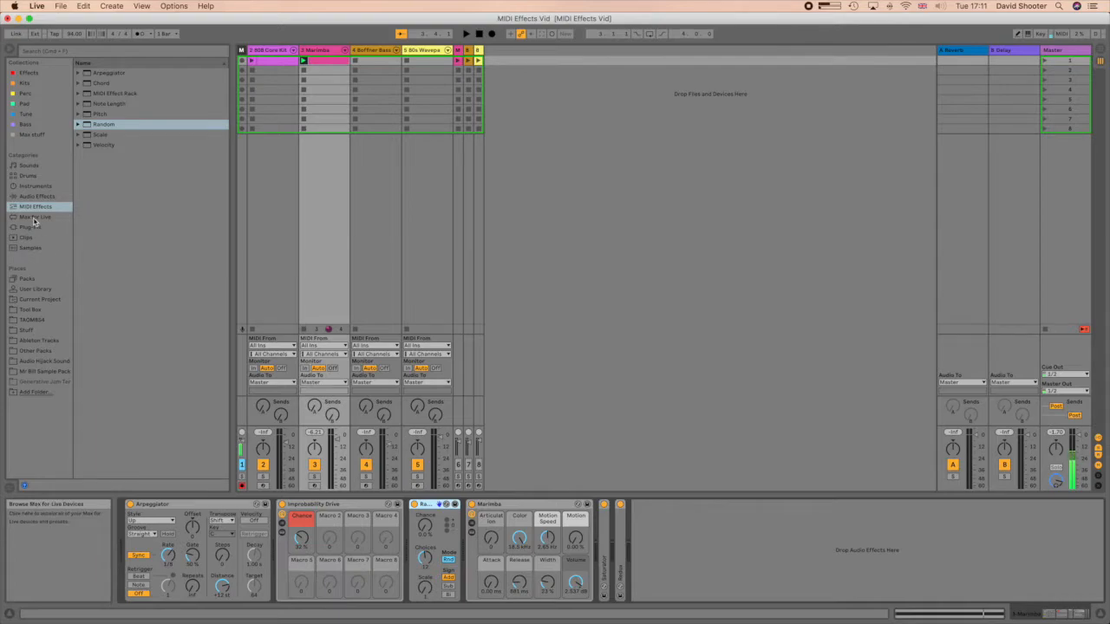
{"action": "left_click", "coordinate": [85, 136]}
{"action": "left_click", "coordinate": [78, 136]}
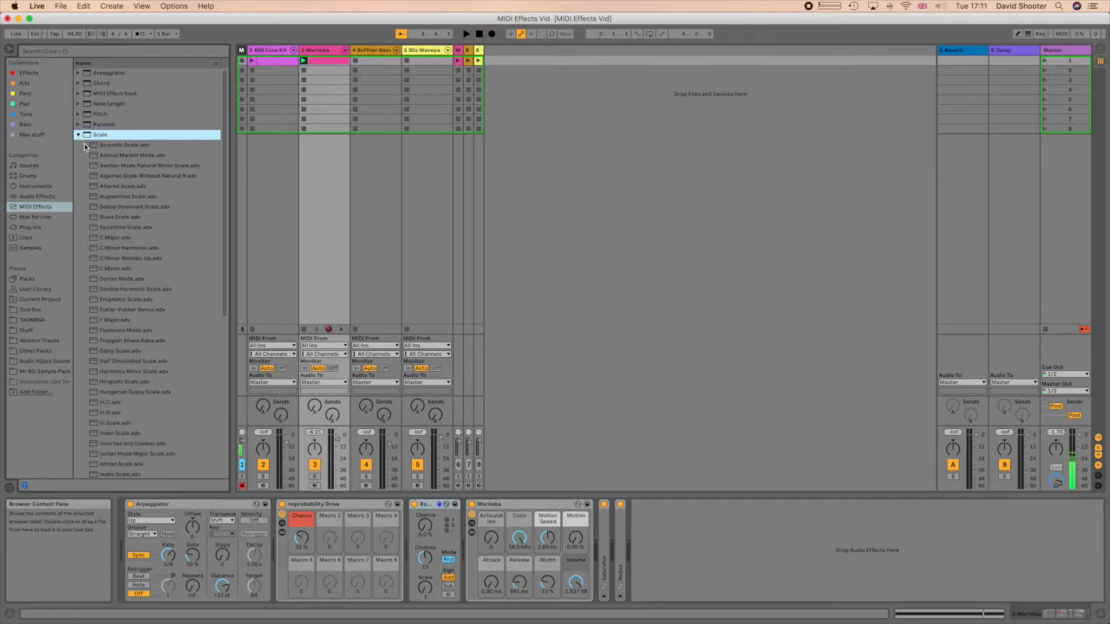
{"action": "mouse_move", "coordinate": [115, 279]}
{"action": "left_mouse_down"}
{"action": "mouse_move", "coordinate": [437, 530]}
{"action": "mouse_move", "coordinate": [425, 537]}
{"action": "mouse_move", "coordinate": [462, 544]}
{"action": "left_mouse_up"}
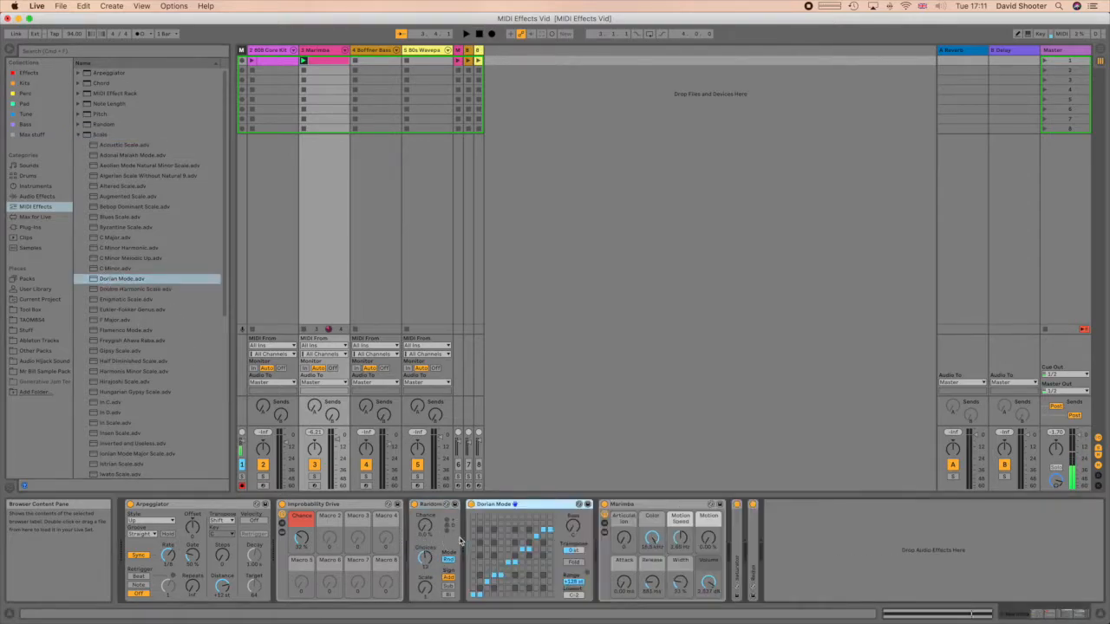
- Insert a Velocity MIDI effect between Dorian Mode and the Marimba instrument
{"action": "left_click", "coordinate": [79, 136]}
{"action": "left_click", "coordinate": [81, 145]}
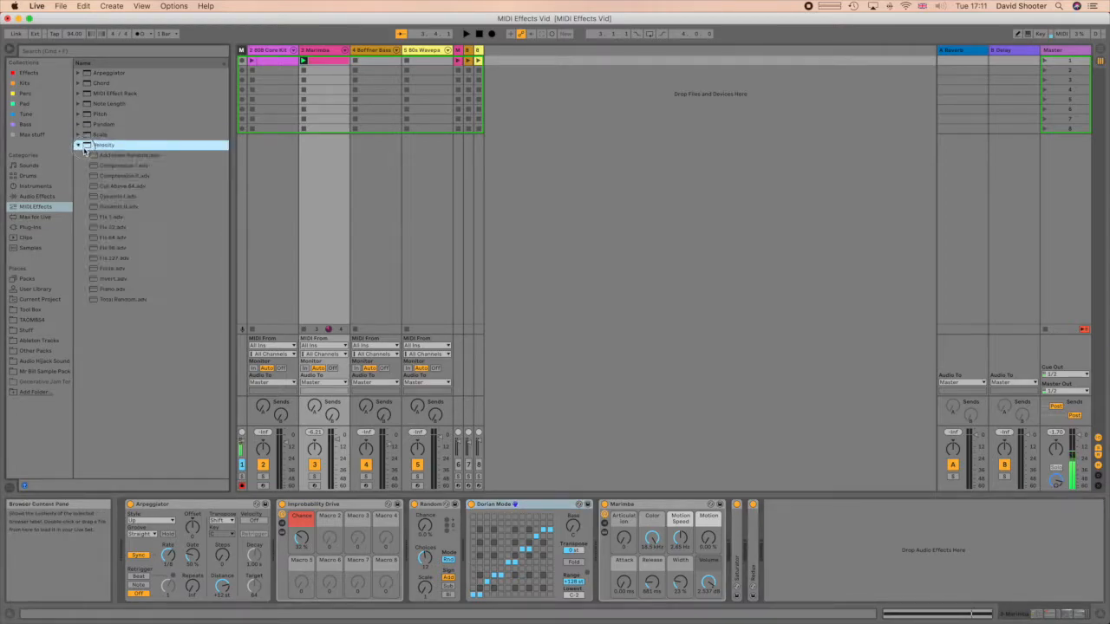
{"action": "left_click_drag", "start_coordinate": [98, 145], "coordinate": [569, 535]}
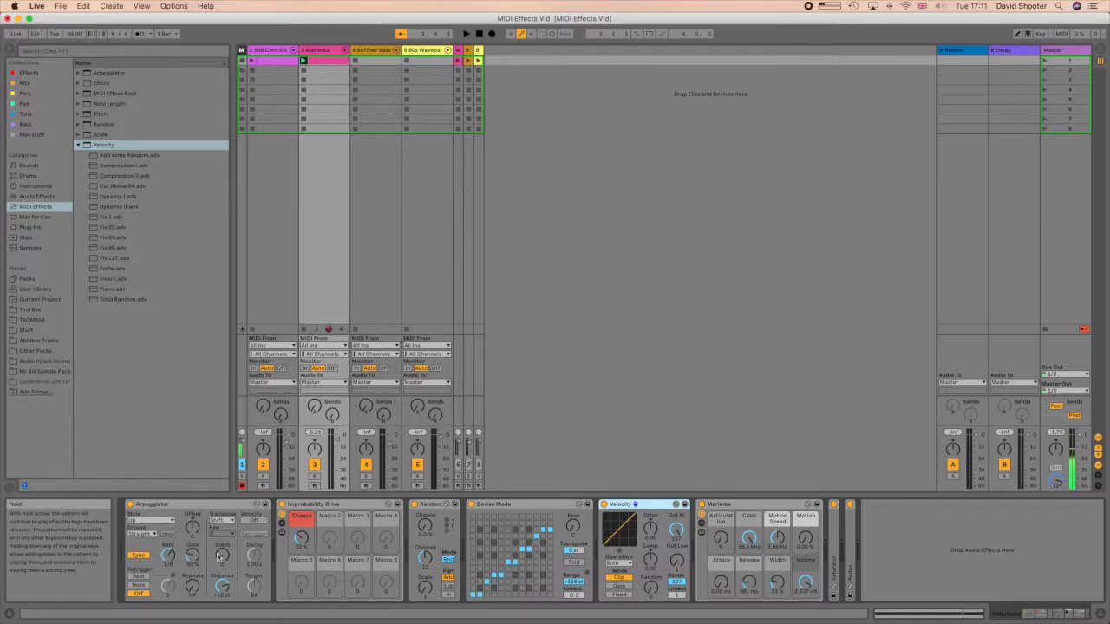
- While playing the clip, set the Improbability Drive's Chance macro to about 27 % and raise Random's chance and Velocity's random amount
{"action": "key", "text": "space"}
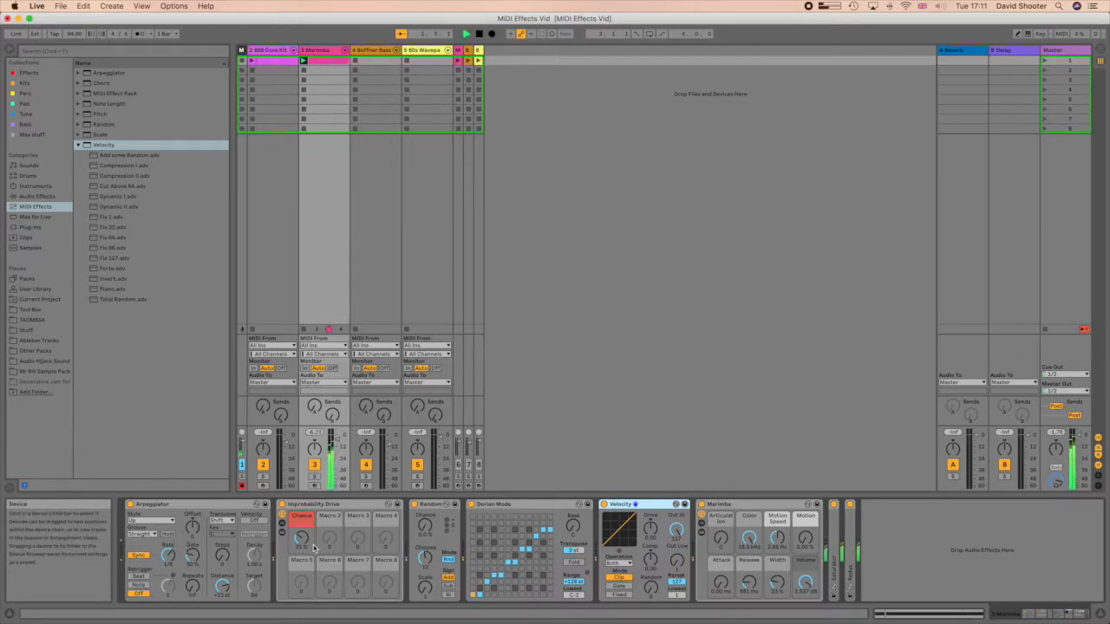
{"action": "left_click_drag", "start_coordinate": [300, 539], "coordinate": [300, 541]}
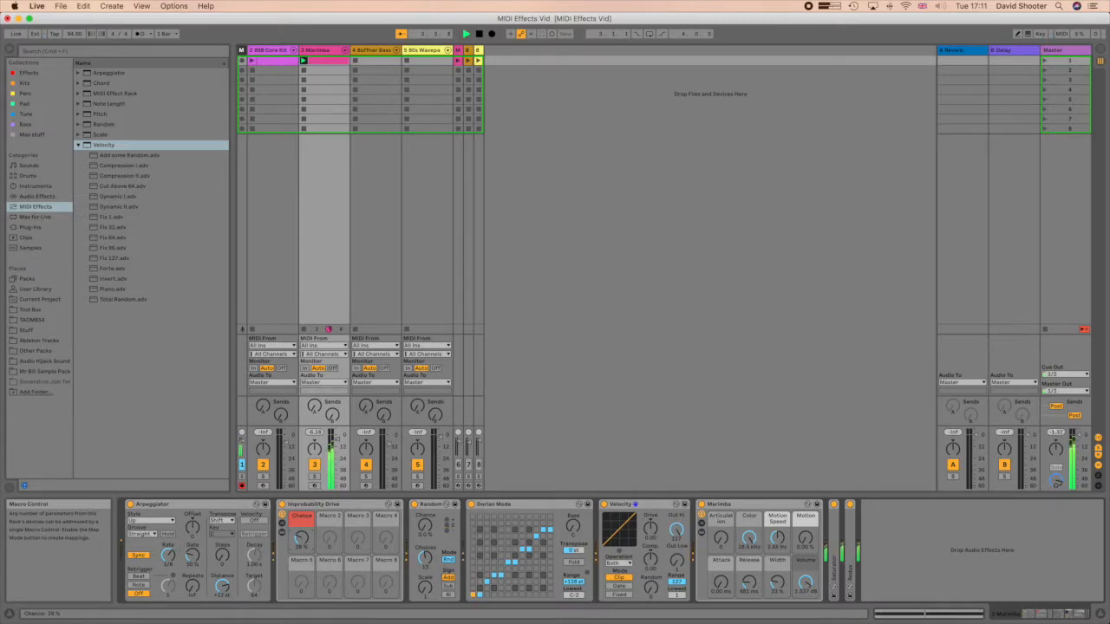
{"action": "left_click_drag", "start_coordinate": [300, 539], "coordinate": [300, 537]}
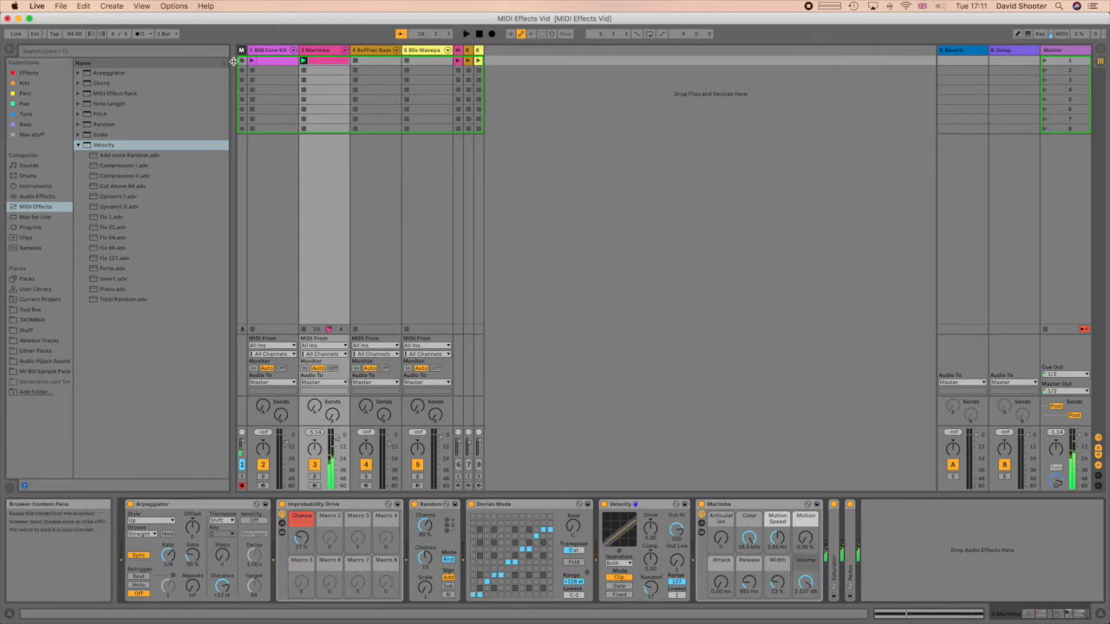
- Group the Marimba track's five MIDI effects, from Arpeggiator to Velocity, into one MIDI Effect Rack and briefly inspect its macro controls
{"action": "left_click", "coordinate": [320, 60]}
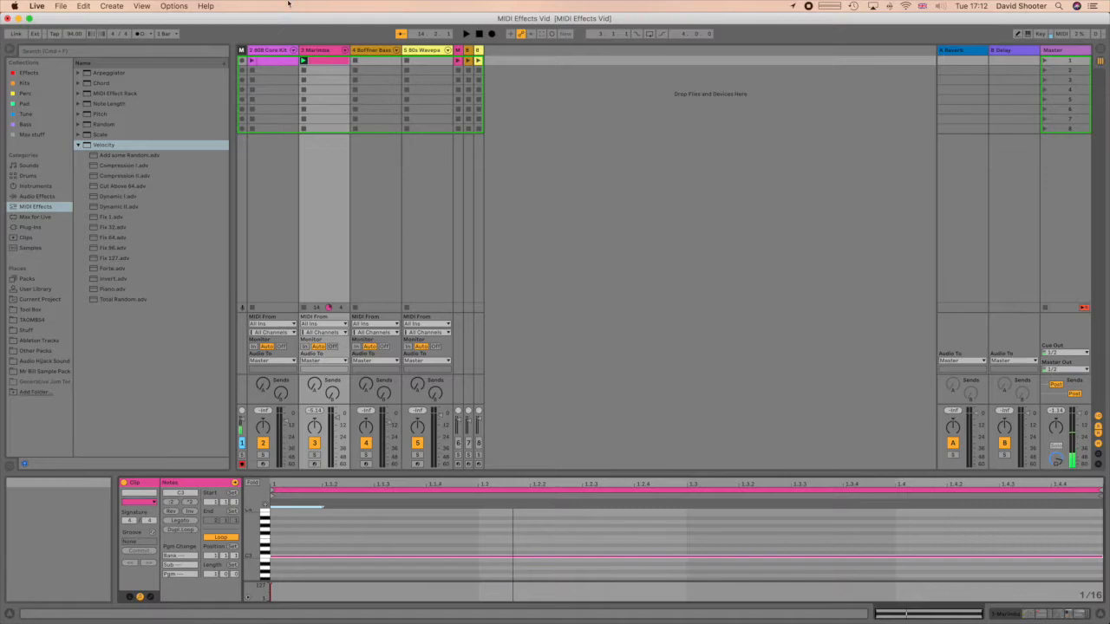
{"action": "left_click", "coordinate": [321, 50]}
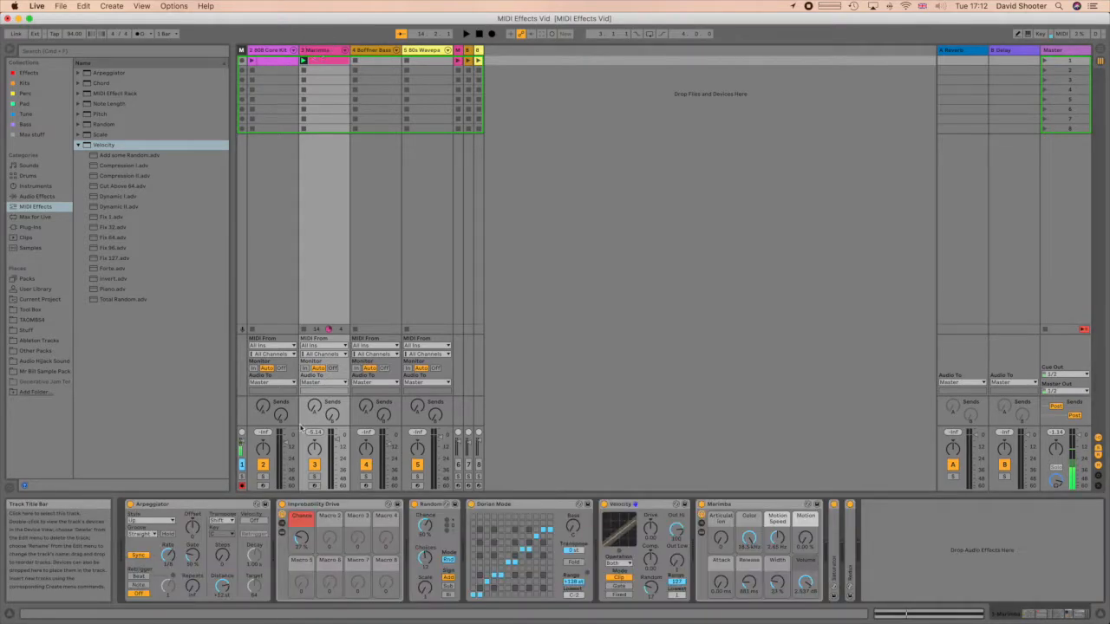
{"action": "left_click", "coordinate": [187, 504]}
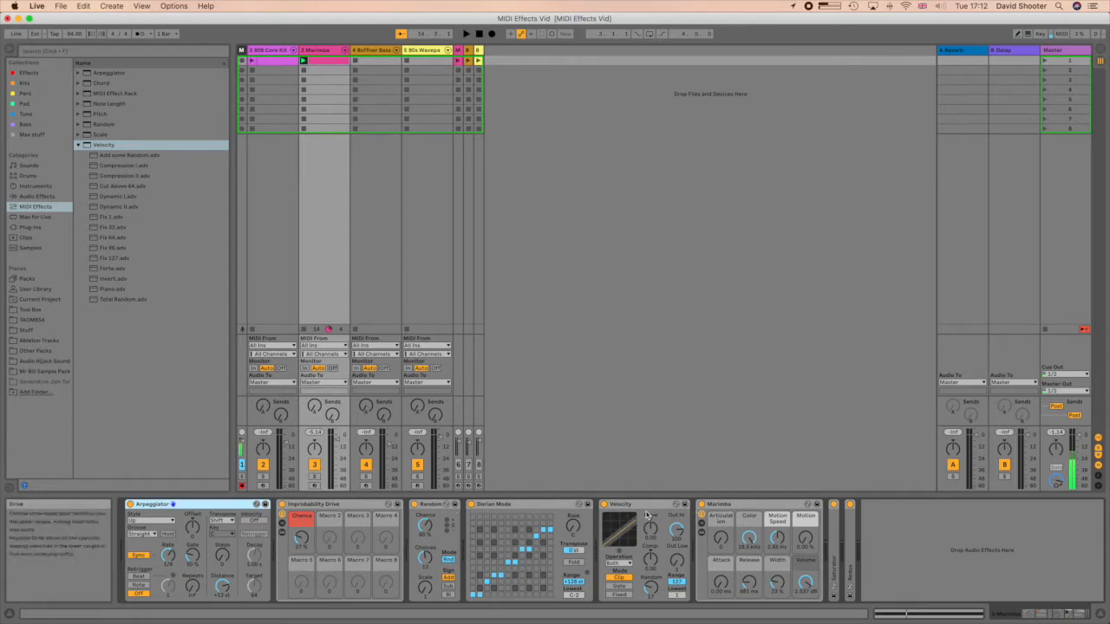
{"action": "left_click", "coordinate": [356, 505]}
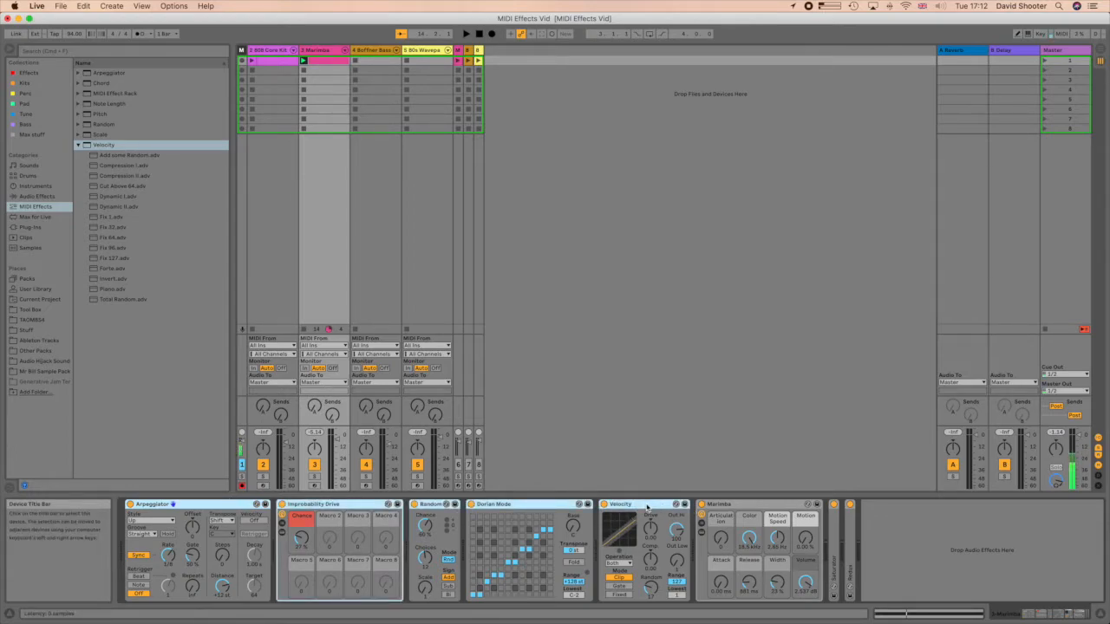
{"action": "right_click", "coordinate": [202, 505]}
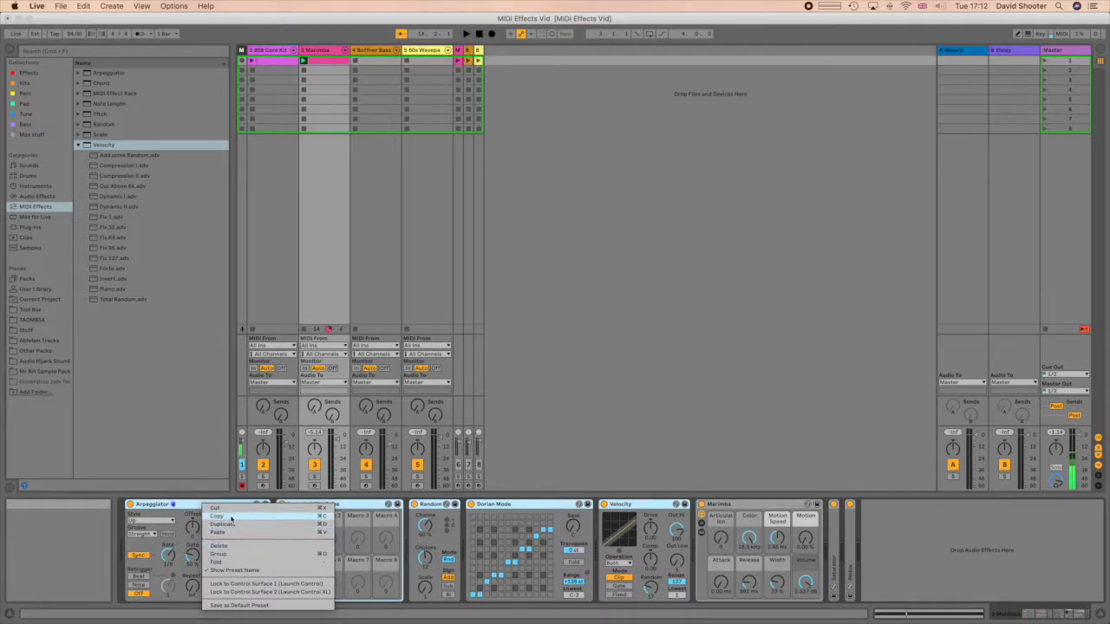
{"action": "left_click", "coordinate": [232, 554]}
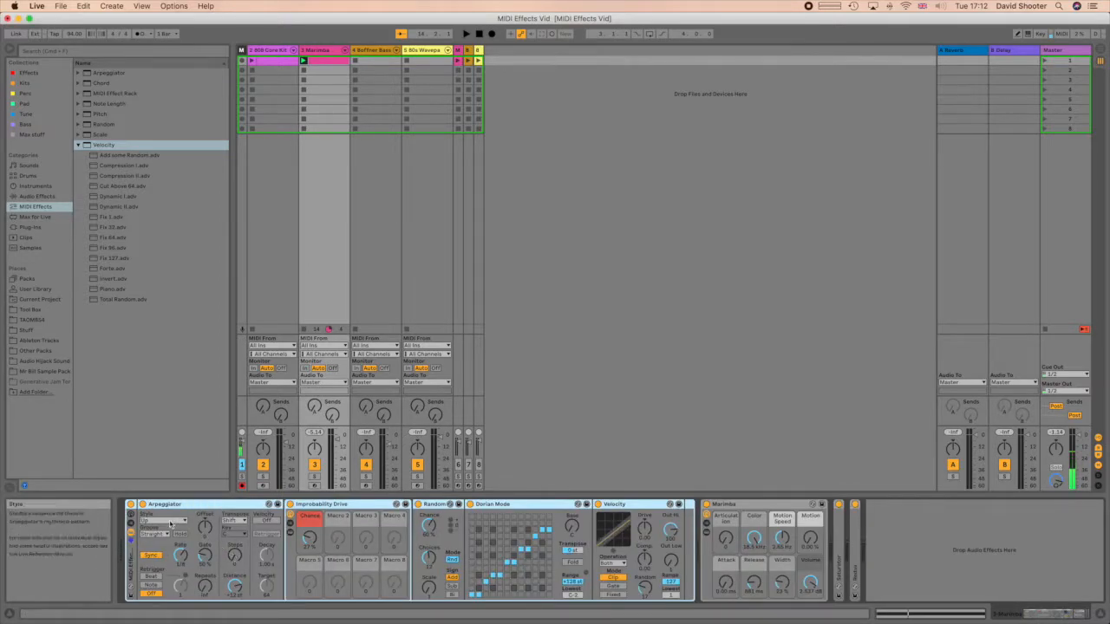
{"action": "left_click", "coordinate": [131, 518]}
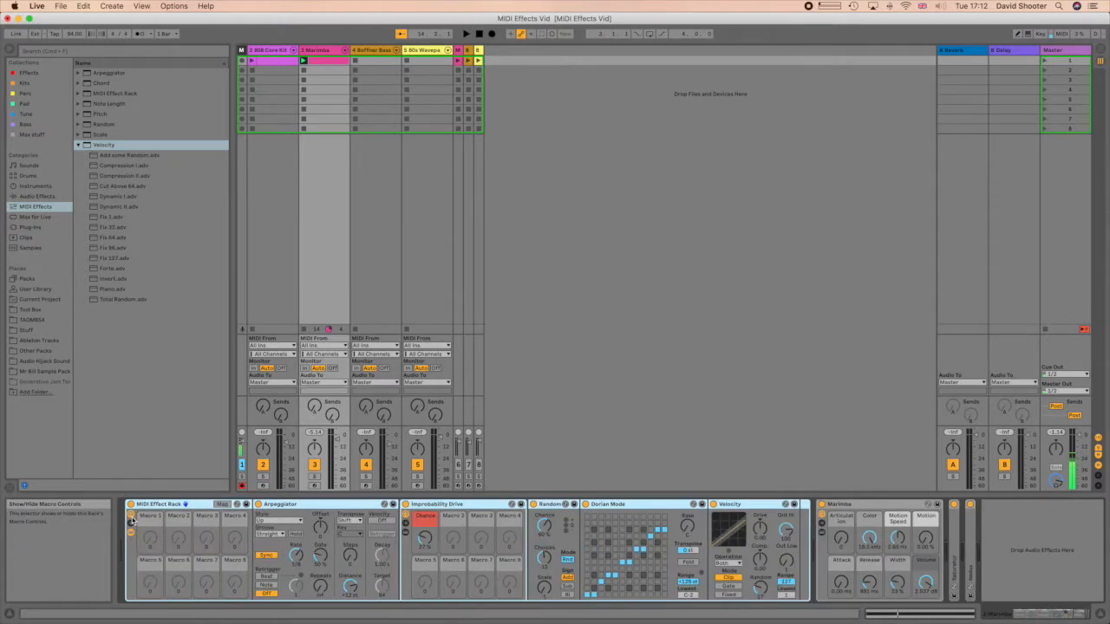
{"action": "left_click", "coordinate": [131, 518]}
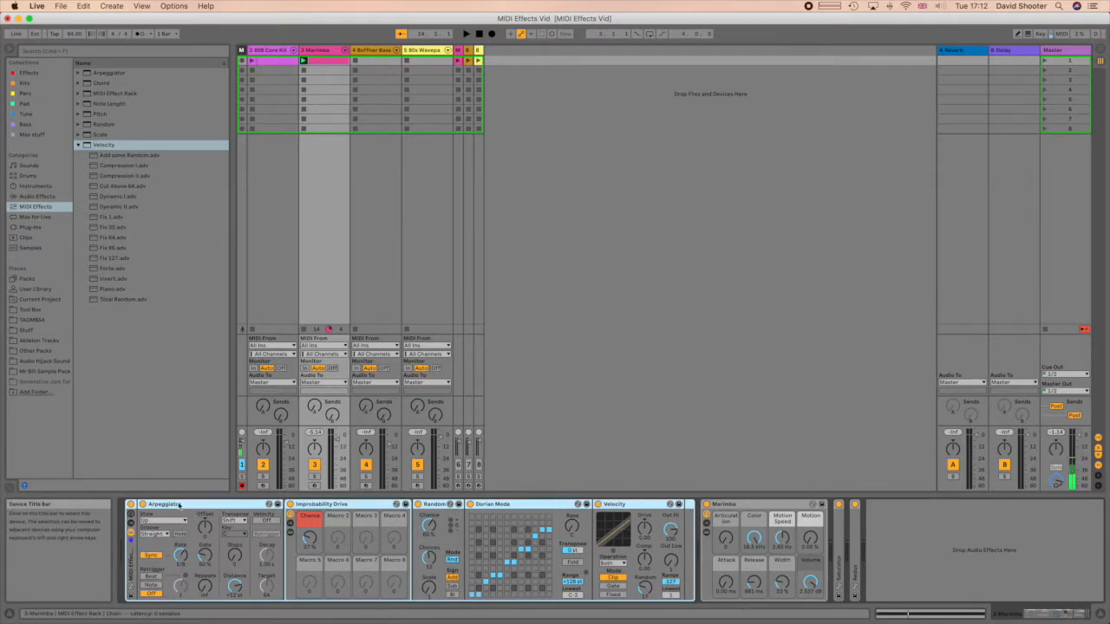
- Copy the Marimba track's MIDI effect rack in front of the Boffner Bass instrument, and create an empty clip in that track's first slot
{"action": "left_click", "coordinate": [368, 51]}
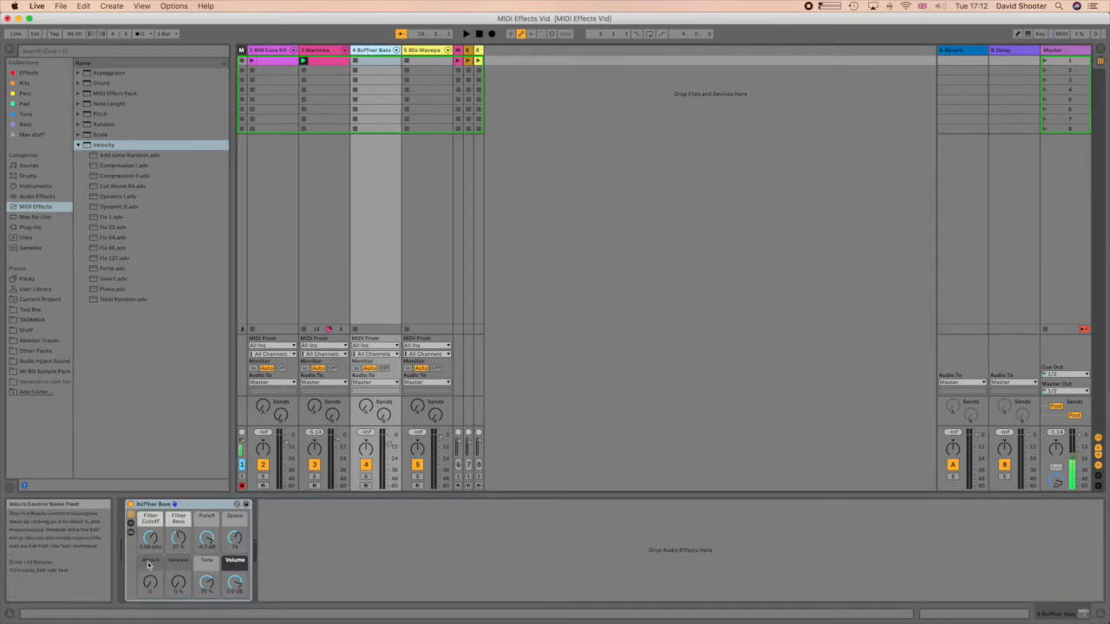
{"action": "key", "text": "super+z"}
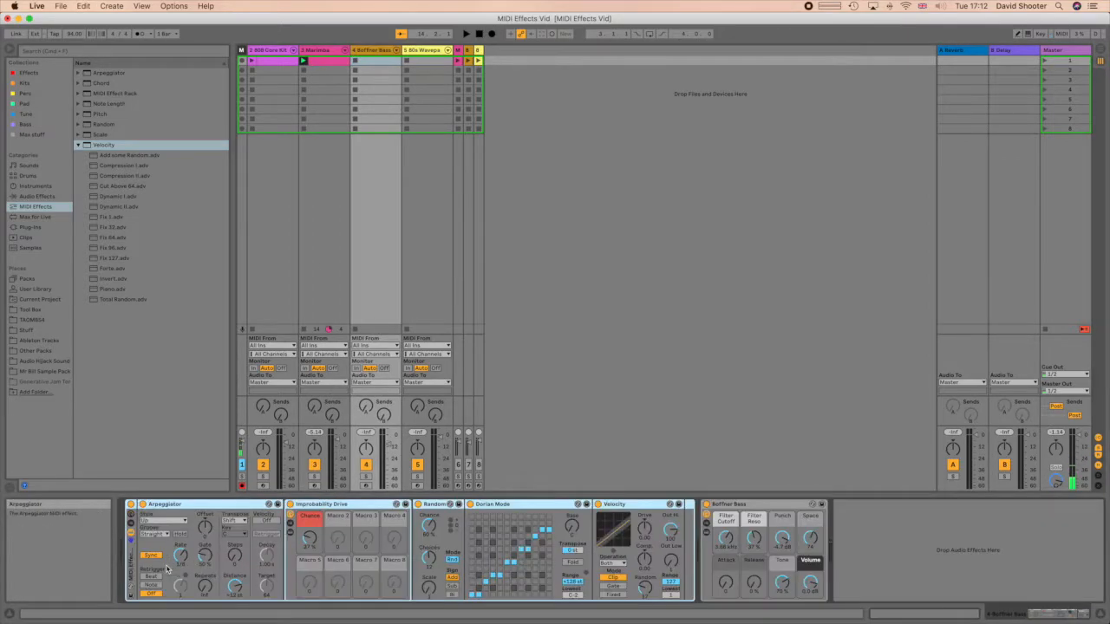
{"action": "double_click", "coordinate": [384, 64]}
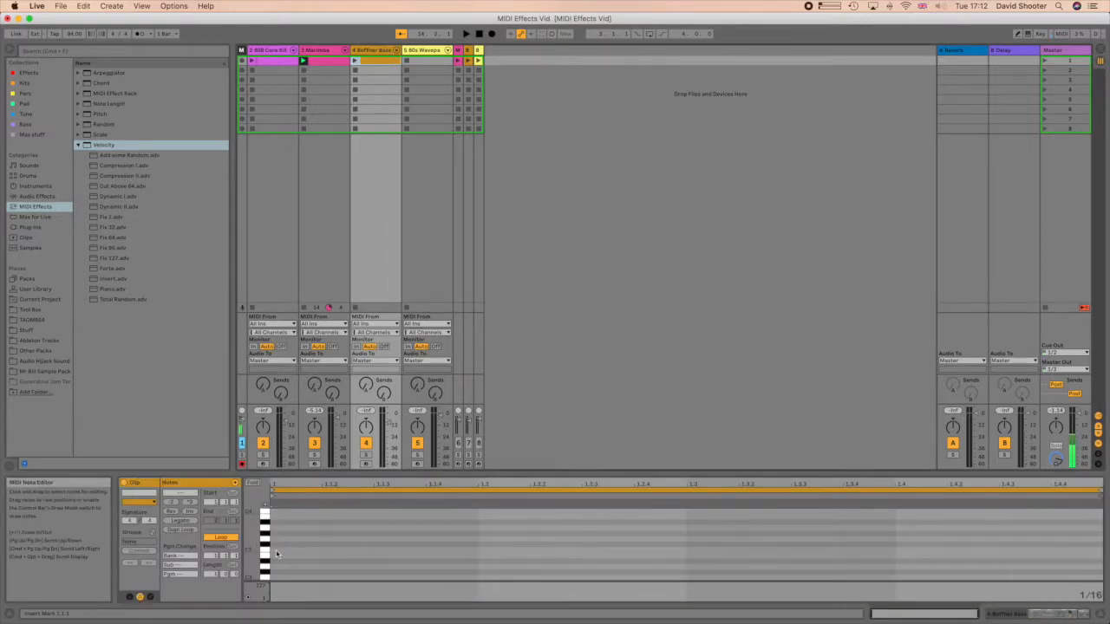
- Fill the Boffner Bass clip with a single C0 note extended to the full bar by Legato, and audition it
{"action": "scroll", "coordinate": [278, 553], "scroll_direction": "down", "scroll_amount": 3}
{"action": "scroll", "coordinate": [278, 553], "scroll_direction": "down", "scroll_amount": 5}
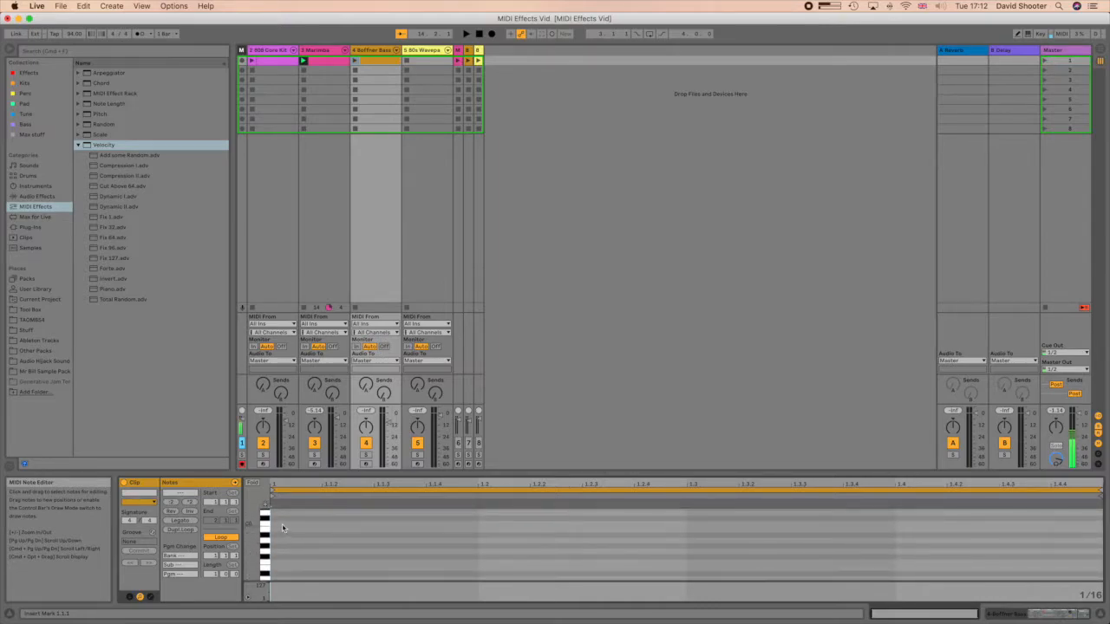
{"action": "double_click", "coordinate": [281, 527]}
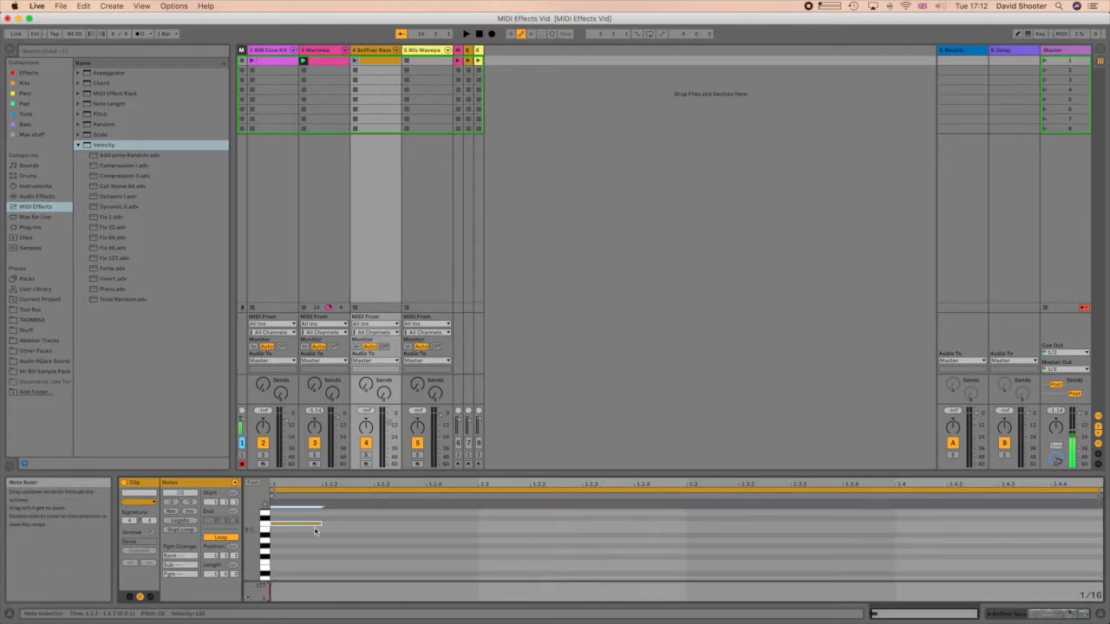
{"action": "left_click", "coordinate": [180, 521]}
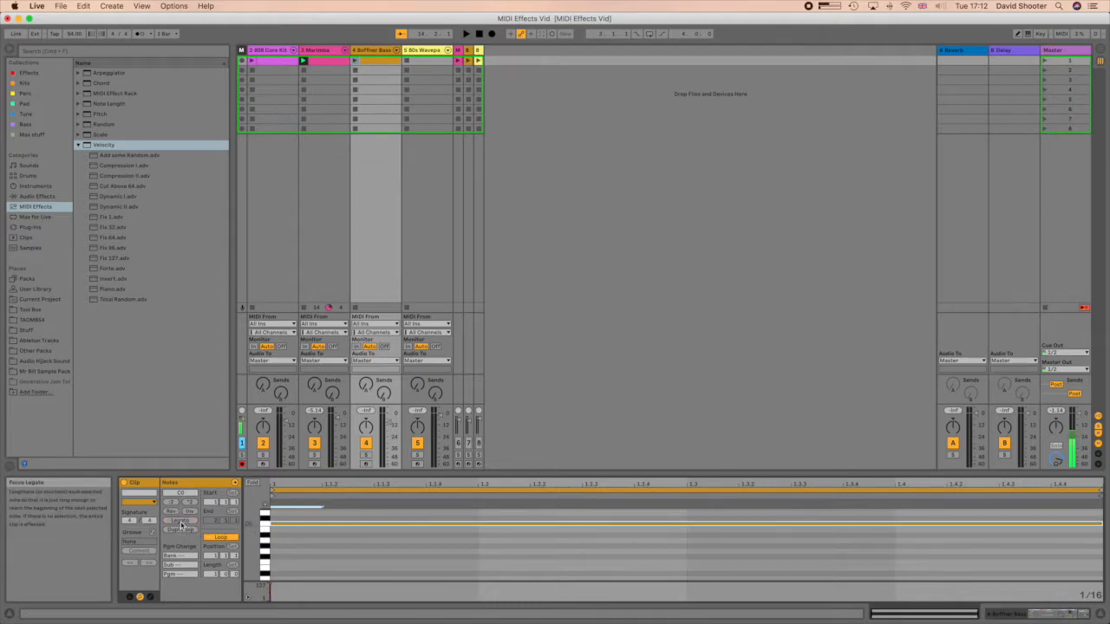
{"action": "left_click", "coordinate": [354, 64]}
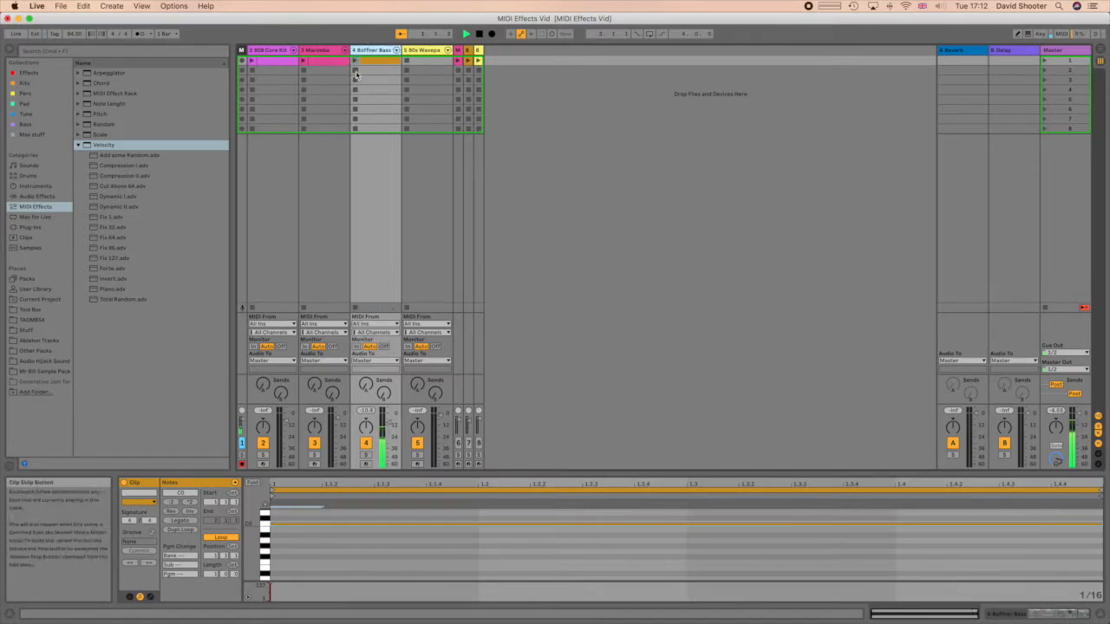
- In the Boffner Bass rack, set Improbability Drive's Chance to 37 % and remap Dorian Mode's first six input notes to a minor pentatonic scale
{"action": "double_click", "coordinate": [386, 50]}
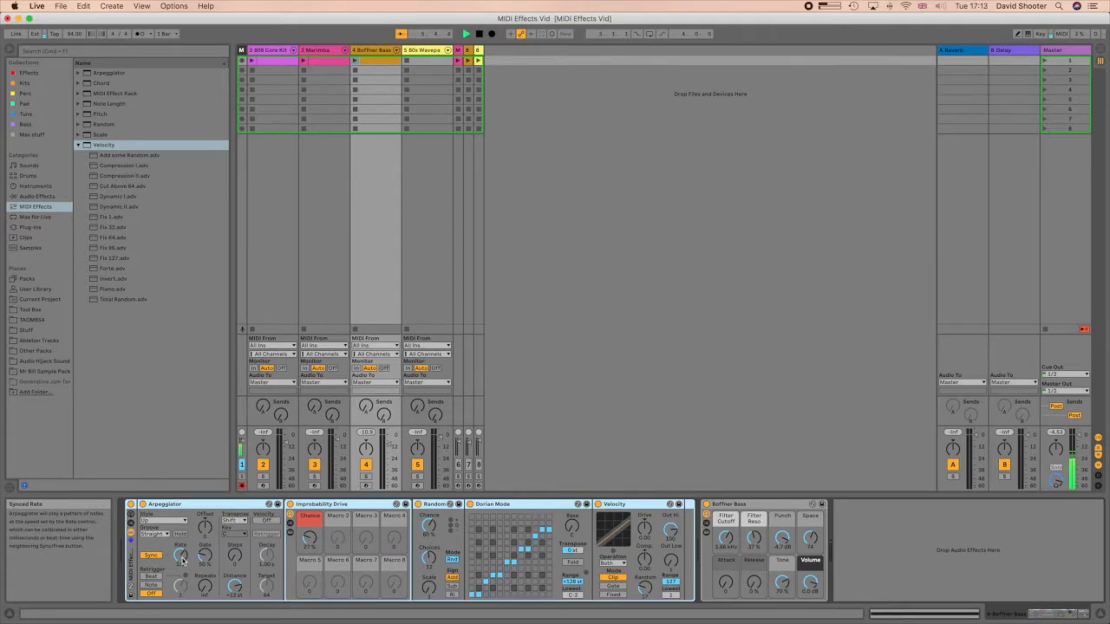
{"action": "left_click_drag", "start_coordinate": [309, 537], "coordinate": [310, 540]}
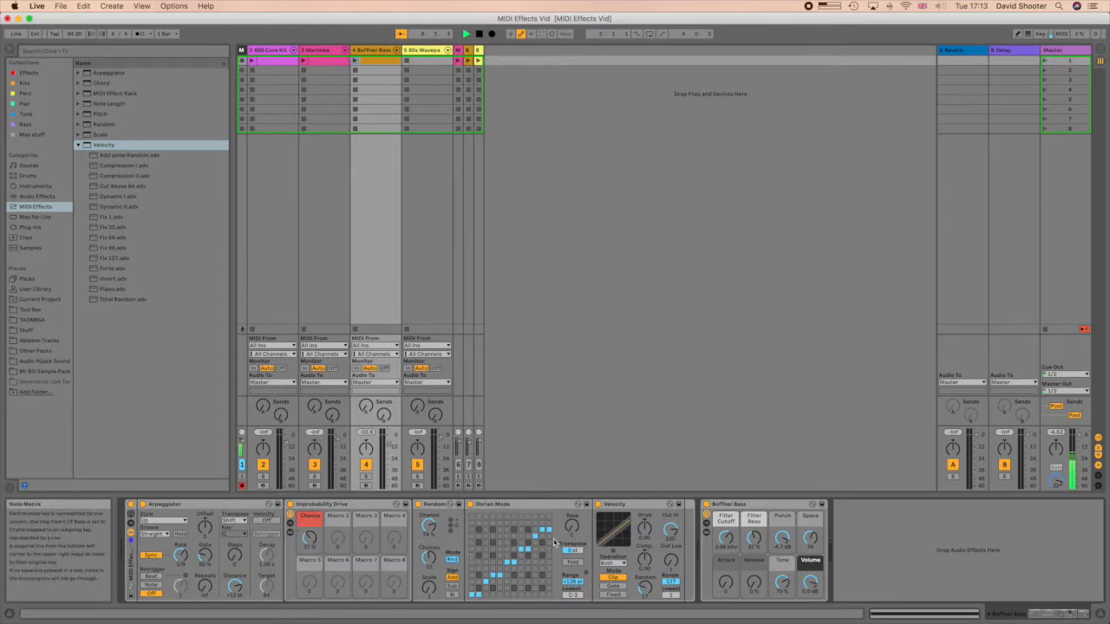
{"action": "left_click", "coordinate": [487, 563]}
{"action": "left_click", "coordinate": [493, 549]}
{"action": "left_click", "coordinate": [501, 530]}
{"action": "left_click", "coordinate": [508, 519]}
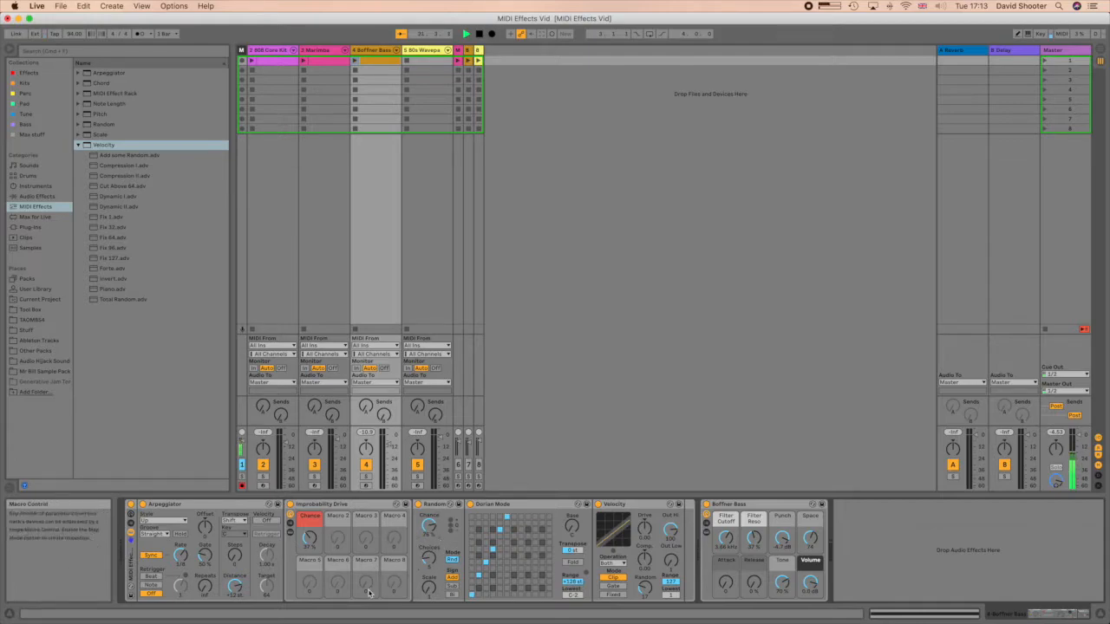
- While the Boffner Bass clip plays, raise Improbability Drive's Chance to 47 % and set the Arpeggiator rate to 1/16
{"action": "left_click", "coordinate": [355, 62]}
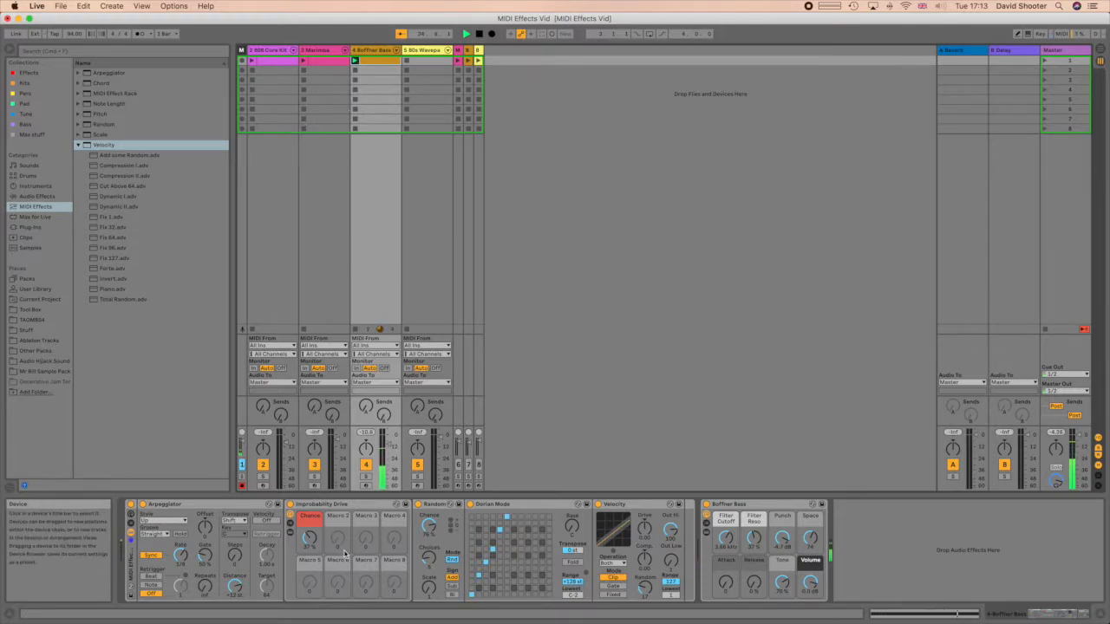
{"action": "left_click_drag", "start_coordinate": [308, 537], "coordinate": [307, 539]}
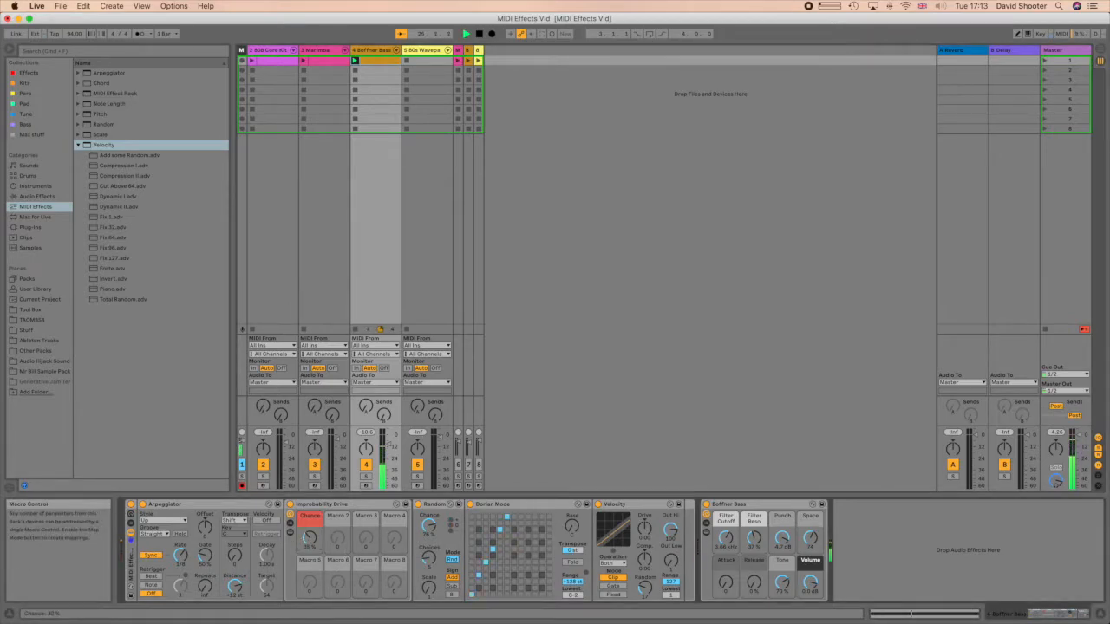
{"action": "left_click_drag", "start_coordinate": [307, 536], "coordinate": [307, 534]}
{"action": "mouse_move", "coordinate": [310, 538]}
{"action": "left_mouse_down"}
{"action": "mouse_move", "coordinate": [310, 528]}
{"action": "mouse_move", "coordinate": [309, 540]}
{"action": "left_mouse_up"}
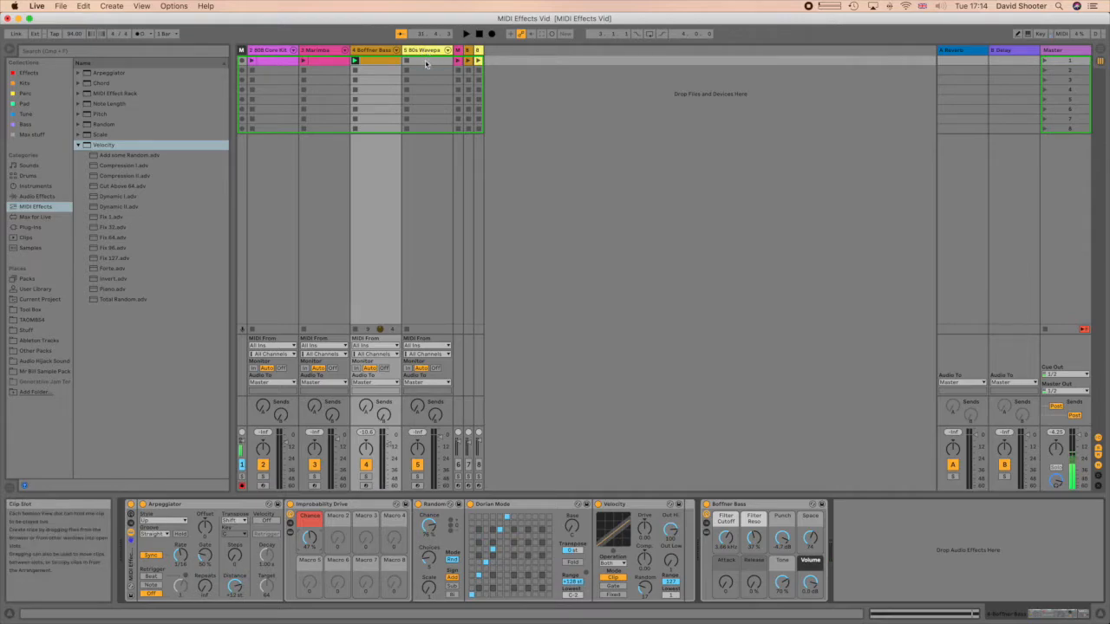
- Create a clip in the 80s Wavepad track's first slot and fill it with one full-bar C3 note using Legato
{"action": "double_click", "coordinate": [425, 63]}
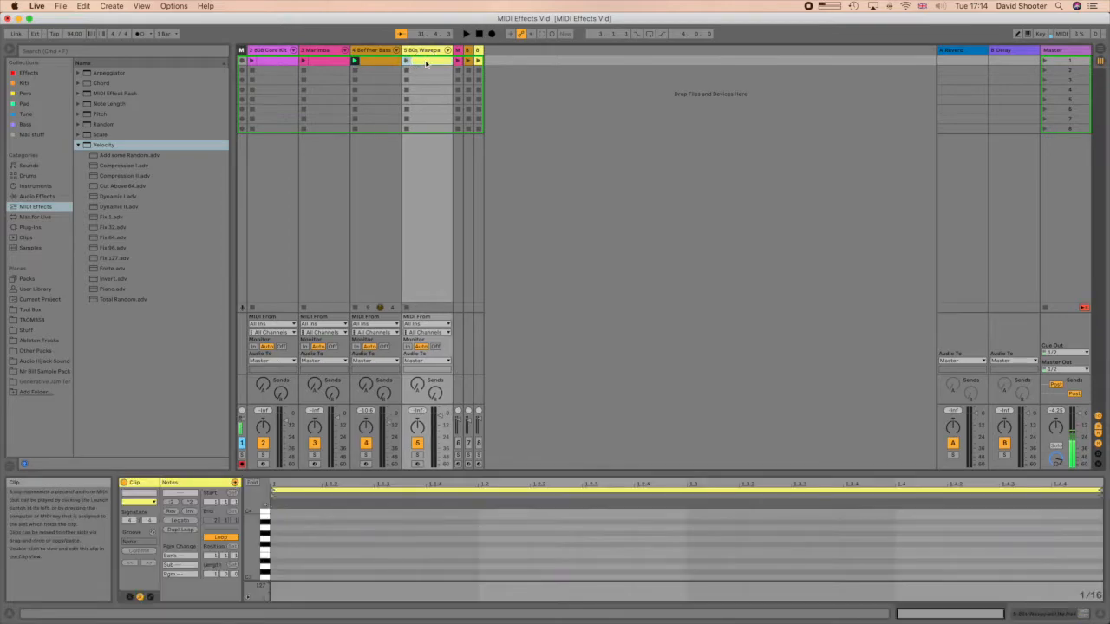
{"action": "double_click", "coordinate": [282, 577]}
{"action": "left_click", "coordinate": [177, 521]}
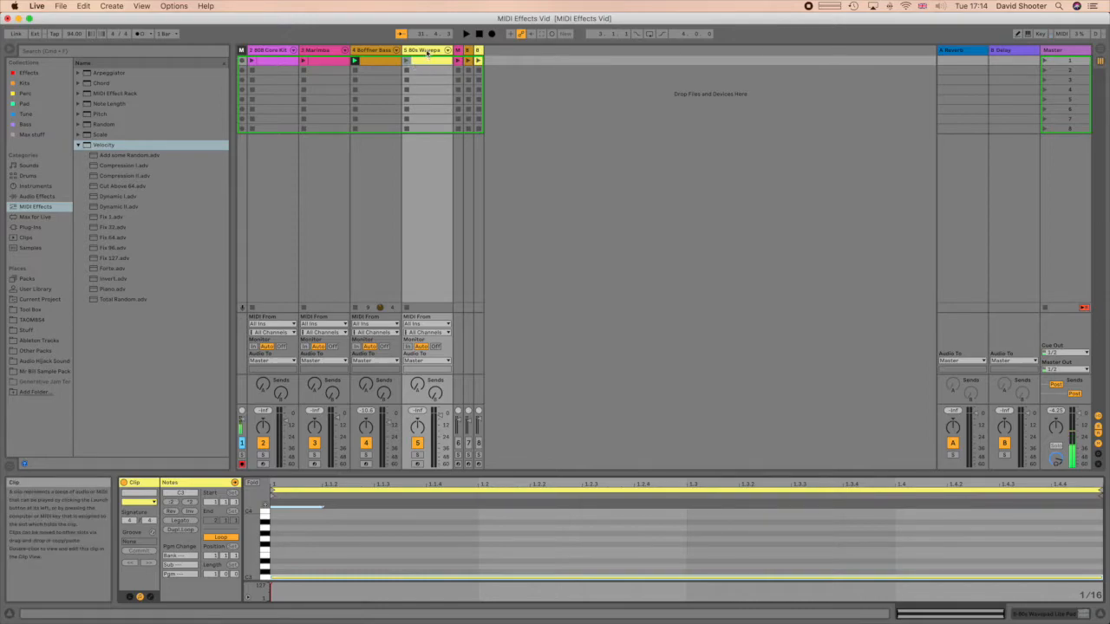
- Copy the whole MIDI Effect Rack from the Marimba track
{"action": "left_click", "coordinate": [425, 54]}
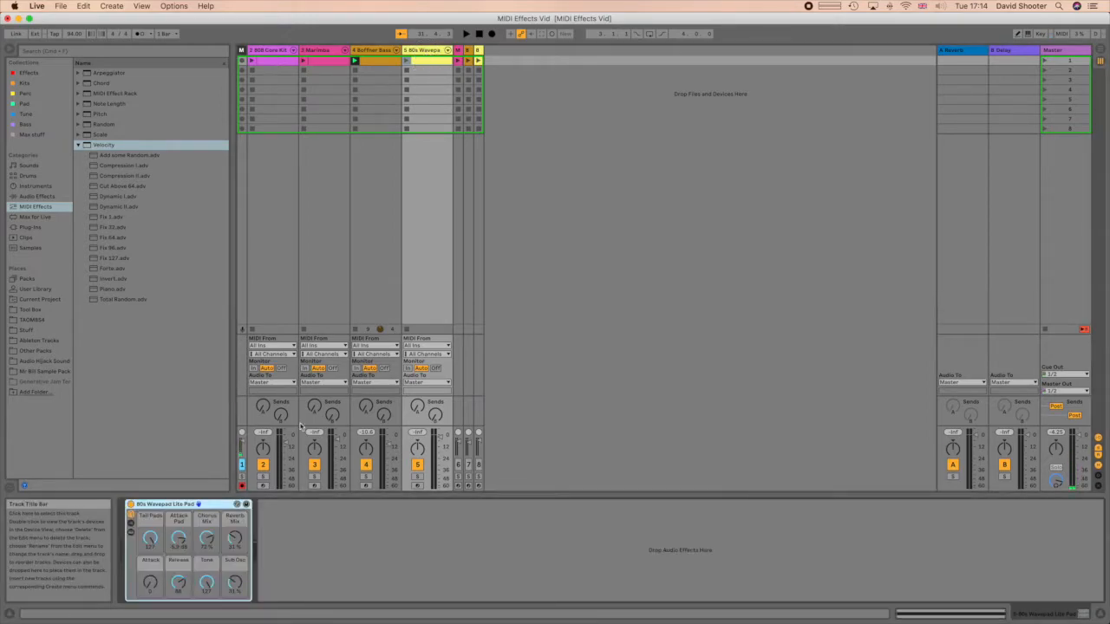
{"action": "mouse_move", "coordinate": [187, 607]}
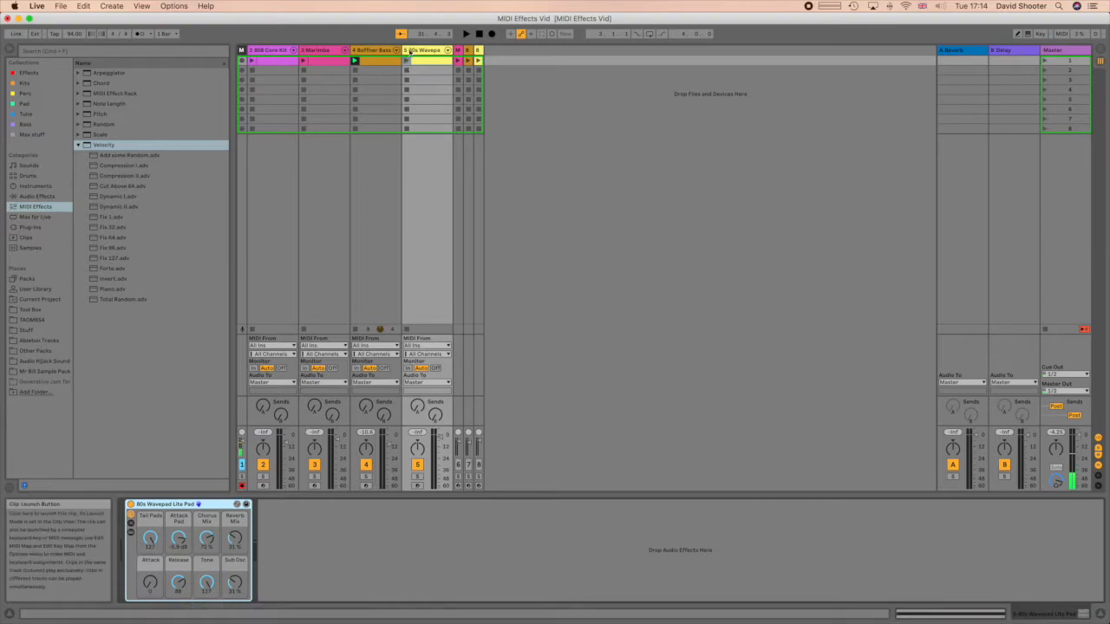
{"action": "left_click", "coordinate": [318, 52]}
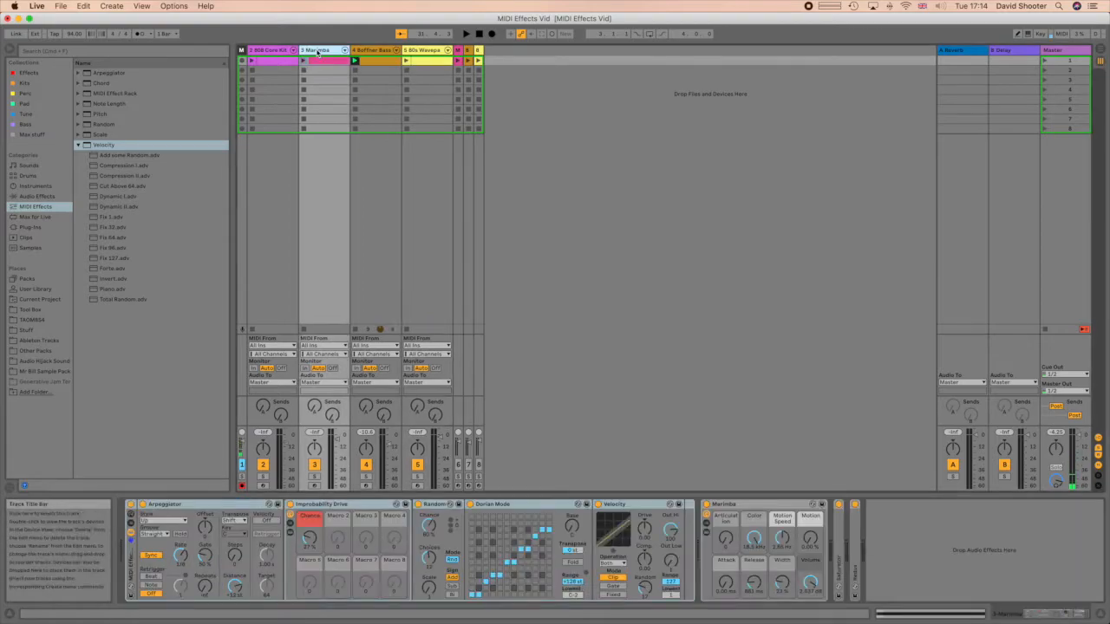
{"action": "left_click", "coordinate": [188, 504]}
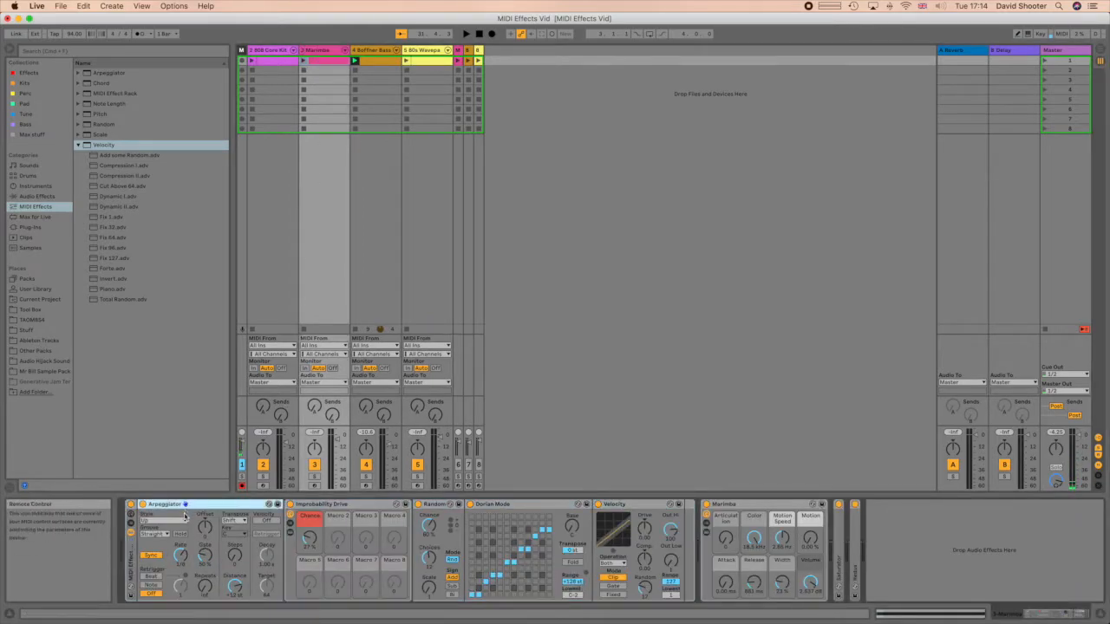
{"action": "left_click", "coordinate": [132, 568]}
{"action": "key", "text": "super+c"}
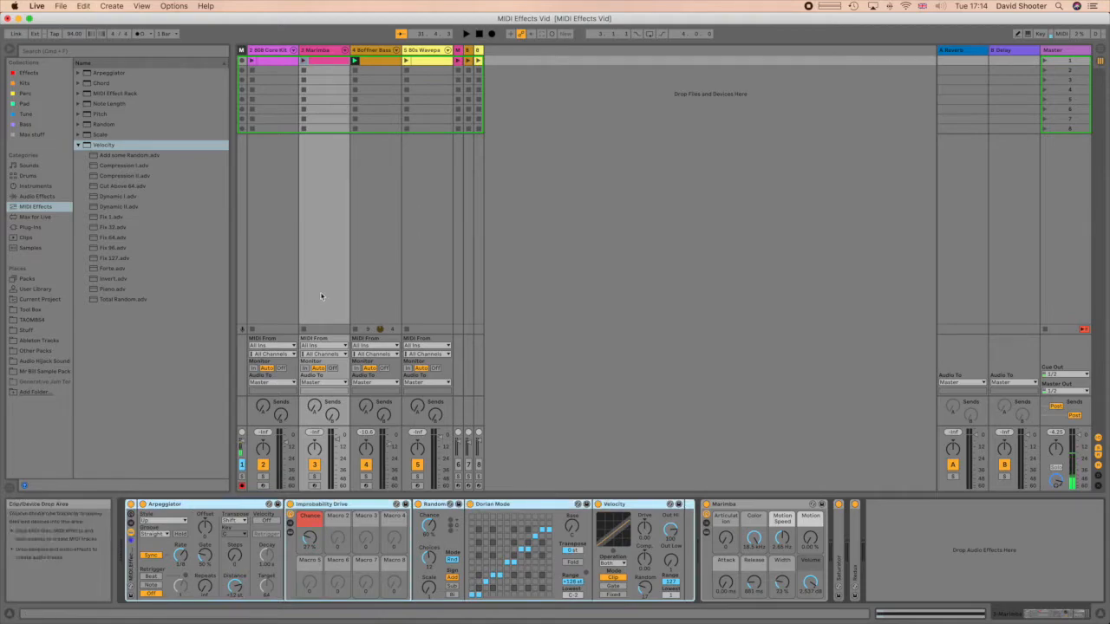
- Paste the copied MIDI Effect Rack in front of the 80s Wavepad Lite Pad instrument
{"action": "left_click", "coordinate": [427, 50]}
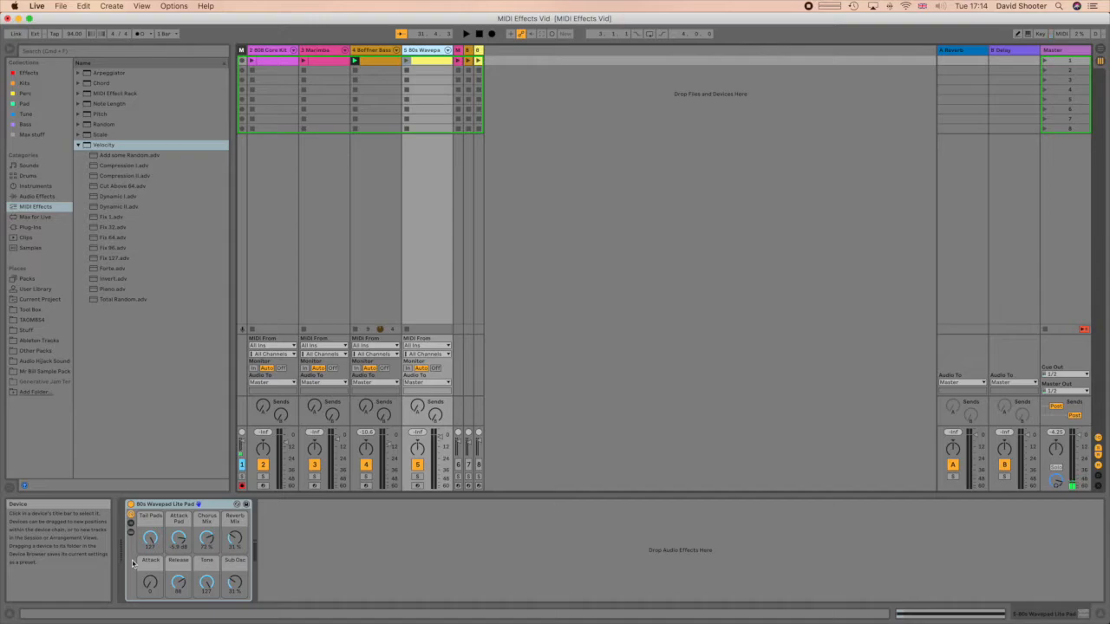
{"action": "left_click", "coordinate": [265, 543]}
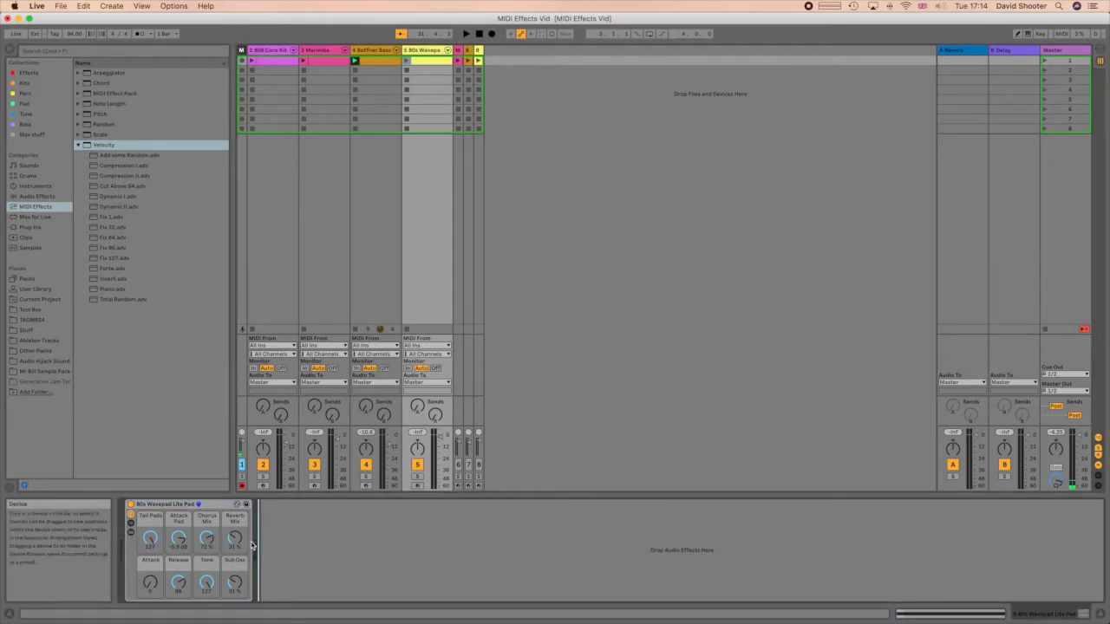
{"action": "key", "text": "super+v"}
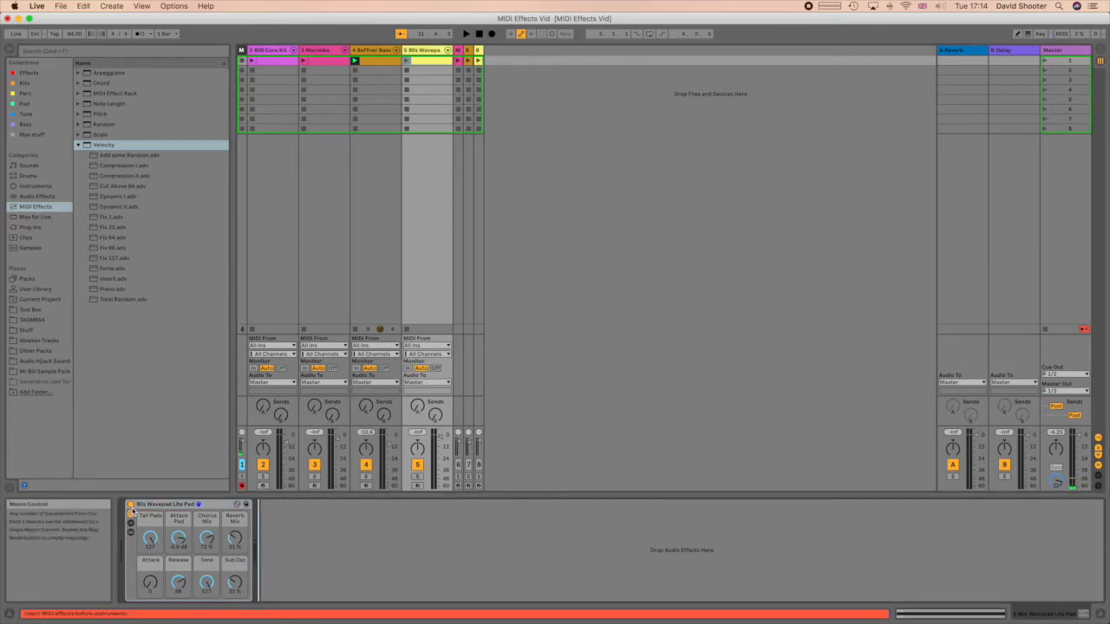
{"action": "left_click", "coordinate": [132, 538]}
{"action": "key", "text": "super+v"}
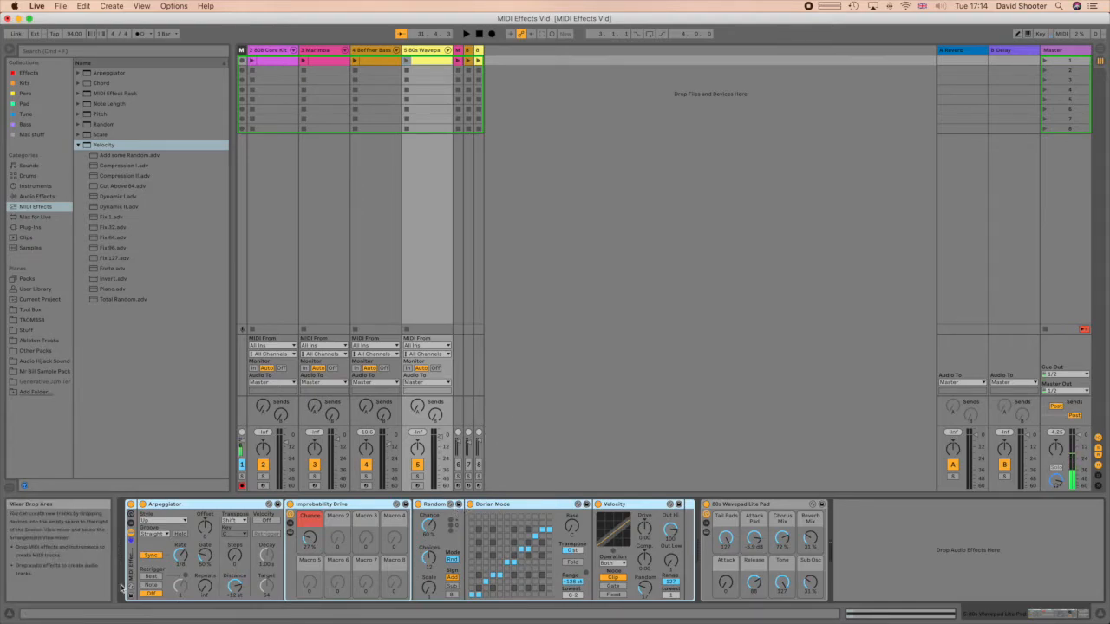
- Audition the 80s Wavepad clip and insert a Chord MIDI effect between Random and Dorian Mode in its rack
{"action": "left_click", "coordinate": [406, 61]}
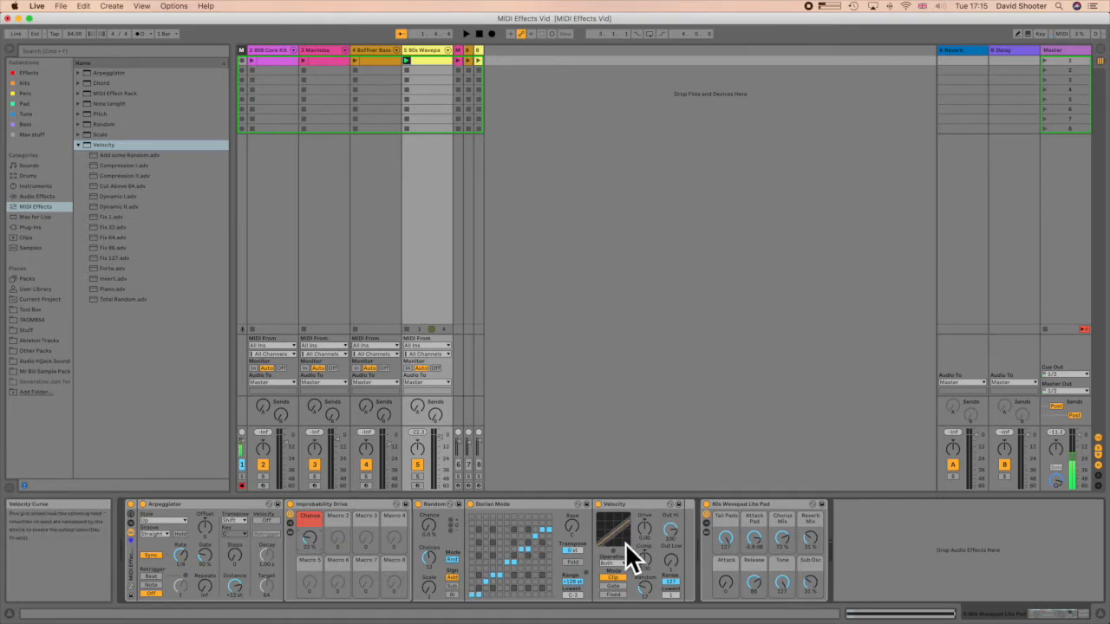
{"action": "left_click", "coordinate": [77, 145]}
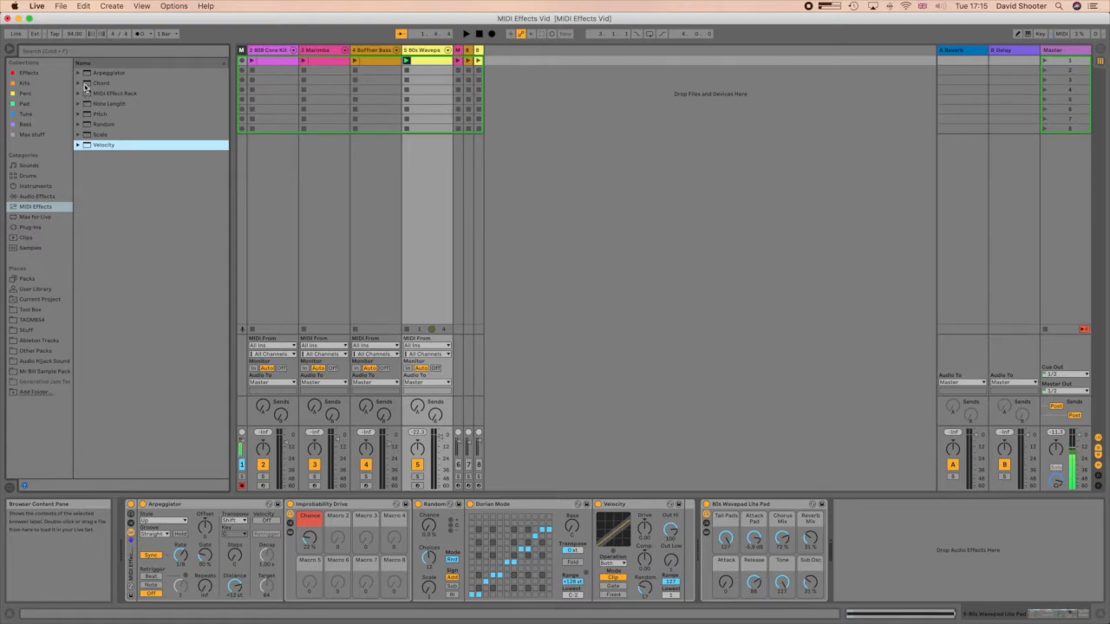
{"action": "left_click", "coordinate": [85, 84]}
{"action": "left_click_drag", "start_coordinate": [466, 546], "coordinate": [467, 543]}
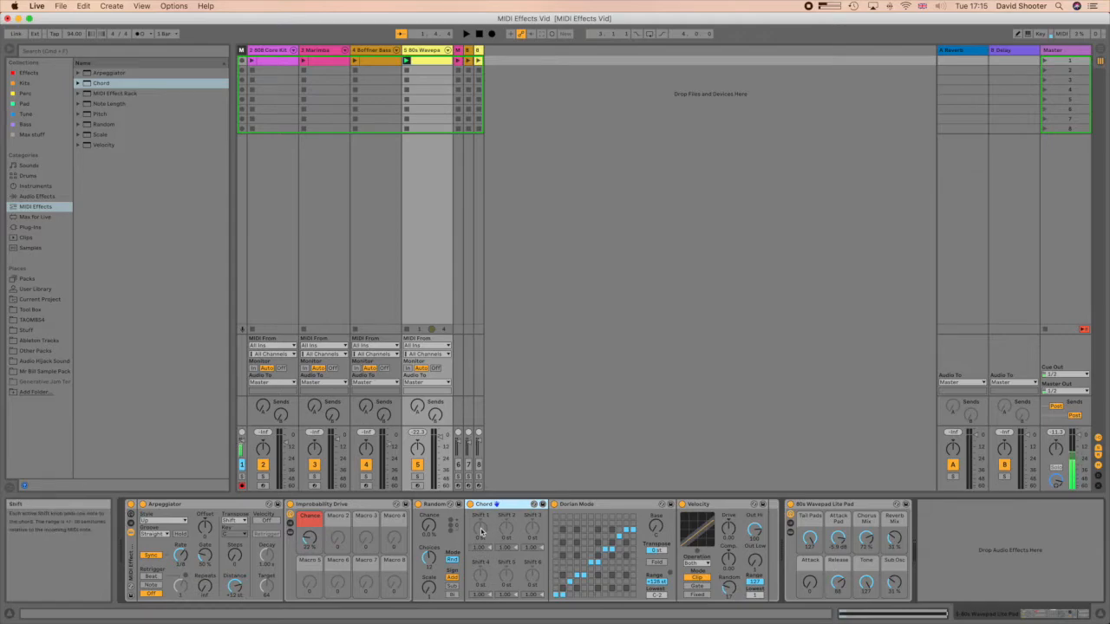
- Set the Chord effect's first three shifts to +3, +7 and +10 semitones
{"action": "left_click_drag", "start_coordinate": [481, 530], "coordinate": [508, 520]}
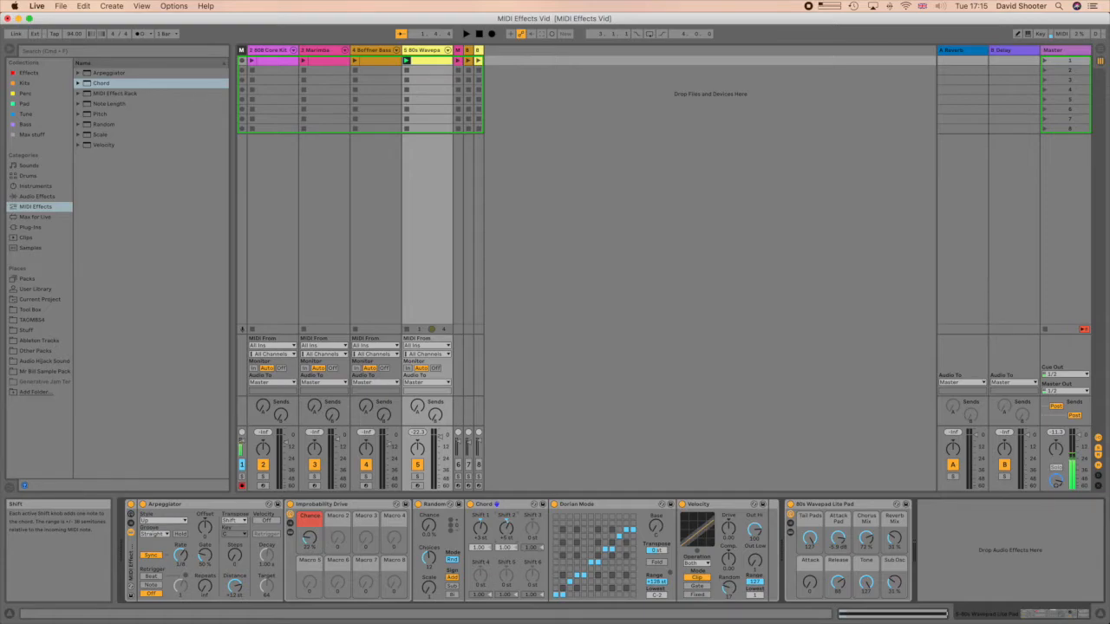
{"action": "left_click_drag", "start_coordinate": [533, 531], "coordinate": [532, 520]}
{"action": "left_click_drag", "start_coordinate": [506, 526], "coordinate": [532, 522]}
- Raise Random's chance to about 37 % in the 80s Wavepad rack and start playback
{"action": "left_click_drag", "start_coordinate": [429, 526], "coordinate": [429, 520]}
{"action": "key", "text": "space"}
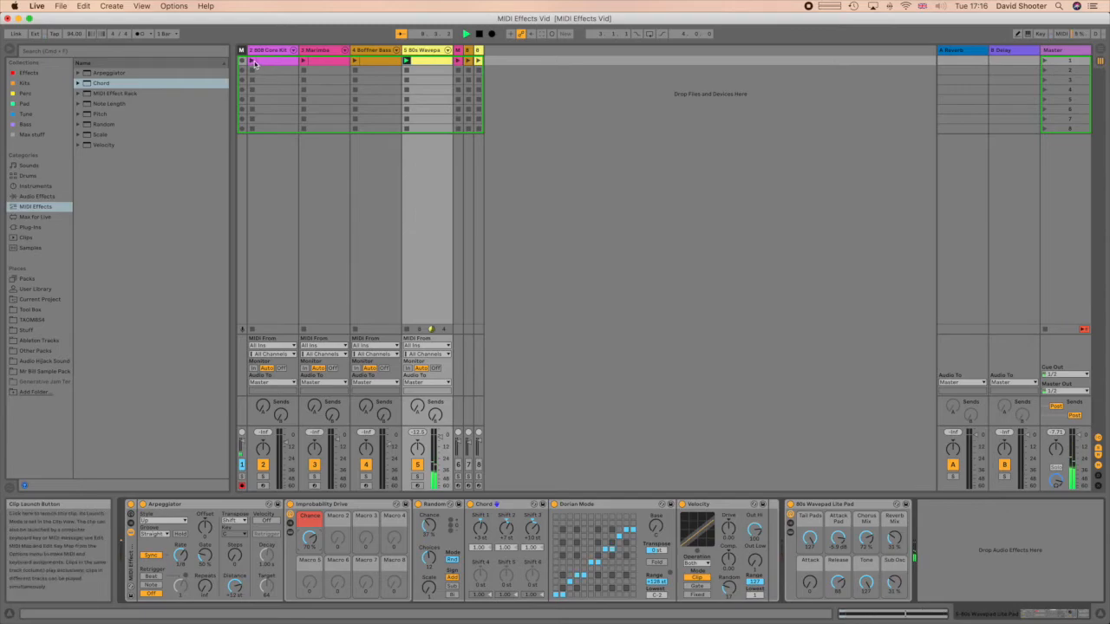
- Launch the 808 Core Kit, Marimba and Boffner Bass clips alongside the playing 80s Wavepad clip
{"action": "left_click", "coordinate": [253, 62]}
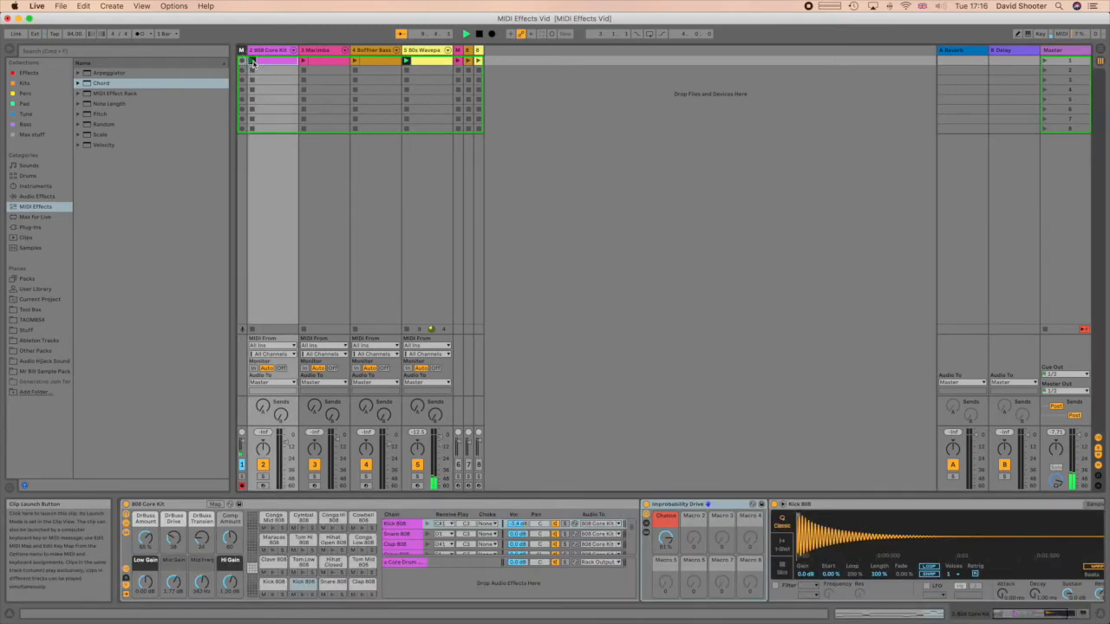
{"action": "left_click", "coordinate": [305, 63]}
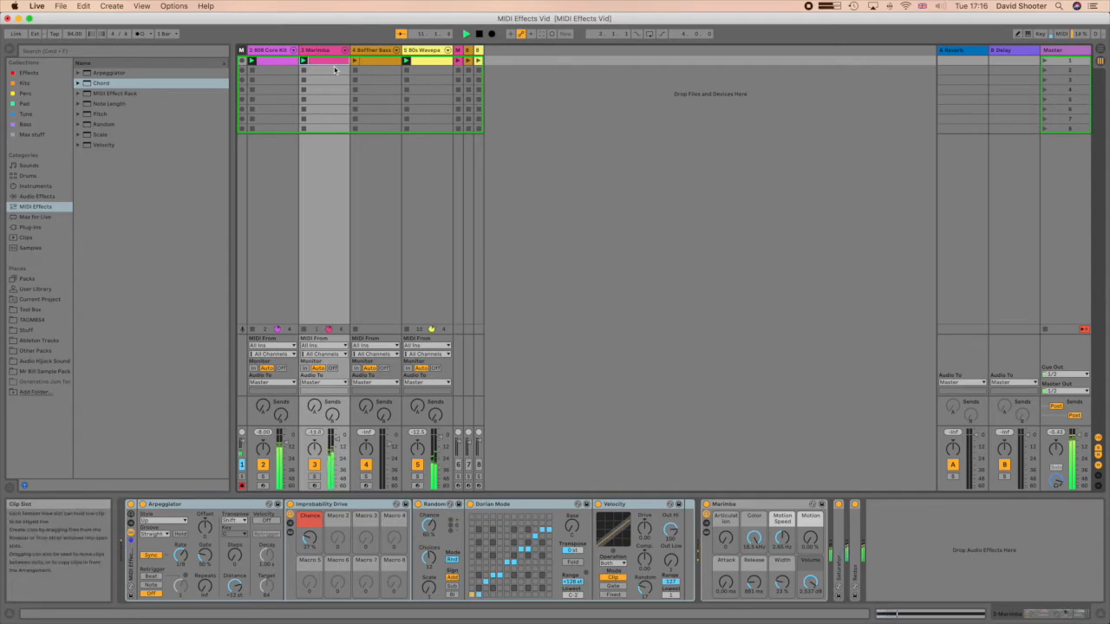
{"action": "left_click", "coordinate": [365, 79]}
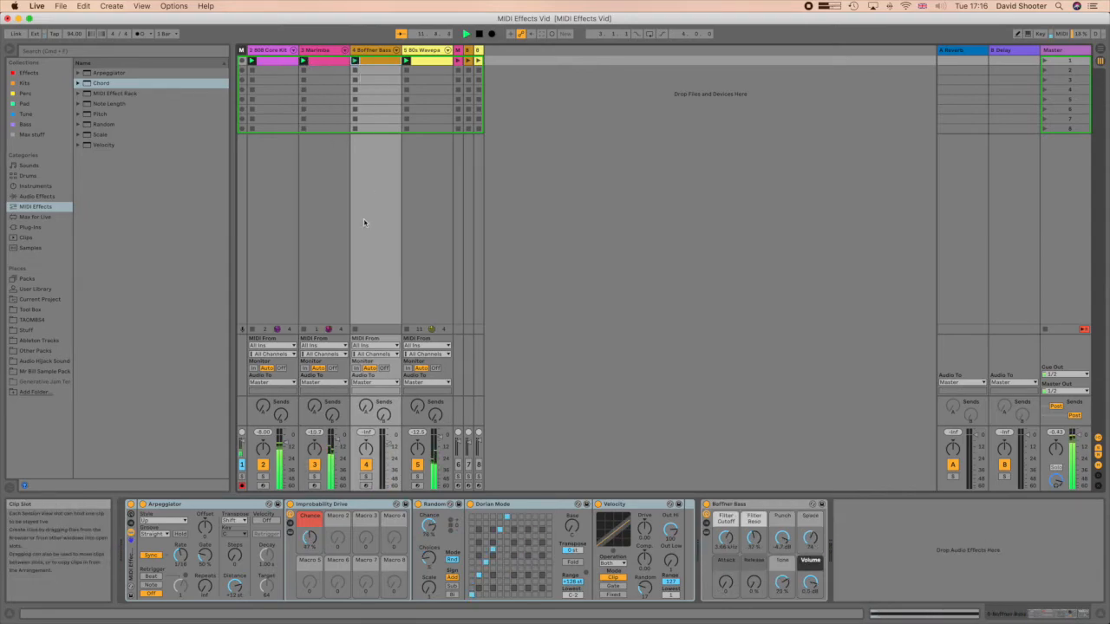
- While all clips play, adjust the Marimba volume and the track panning, and set Boffner Bass's Improbability Drive Chance to 37 %
{"action": "left_click_drag", "start_coordinate": [330, 452], "coordinate": [336, 439]}
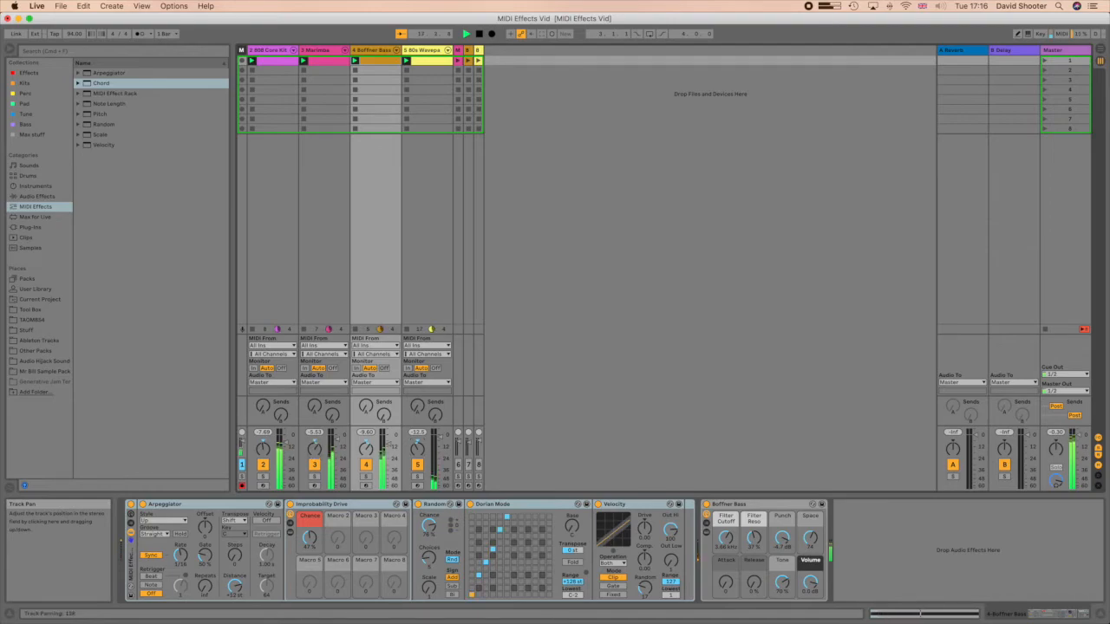
{"action": "left_click_drag", "start_coordinate": [263, 449], "coordinate": [263, 454]}
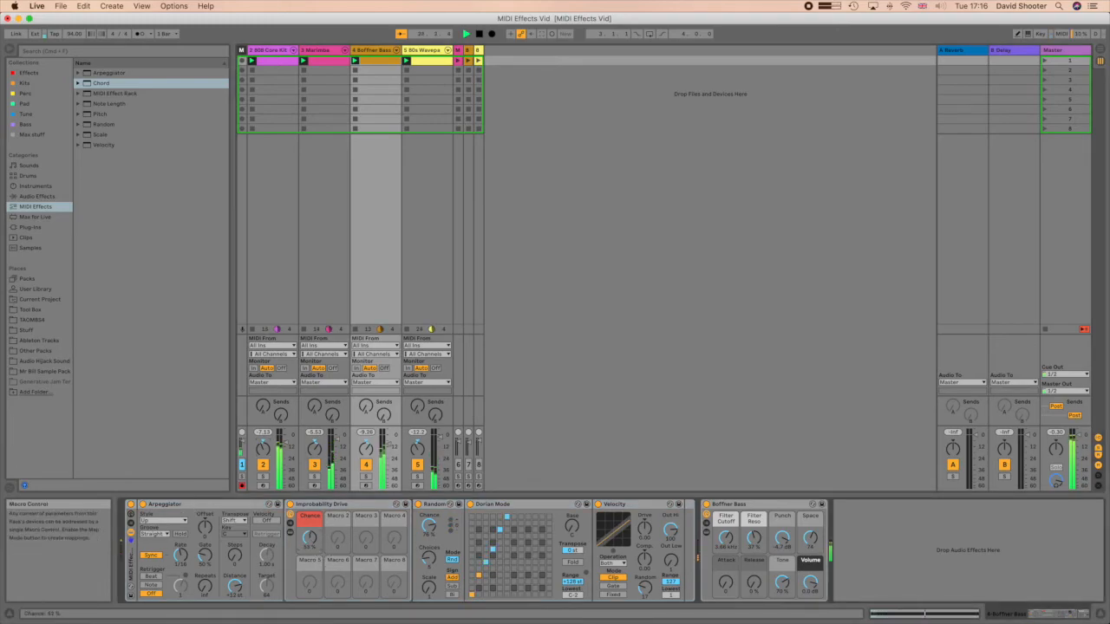
{"action": "left_click_drag", "start_coordinate": [310, 538], "coordinate": [309, 552]}
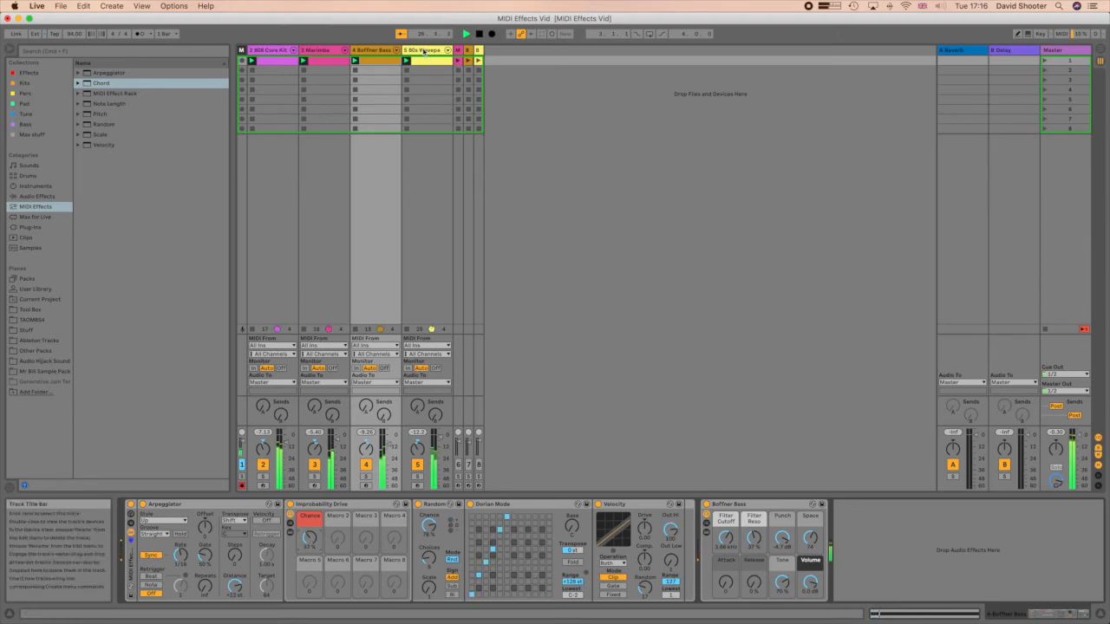
- Stop all clips, and examine the notes in the Marimba and Boffner Bass clips and the Marimba track's effect rack
{"action": "left_click", "coordinate": [1046, 332]}
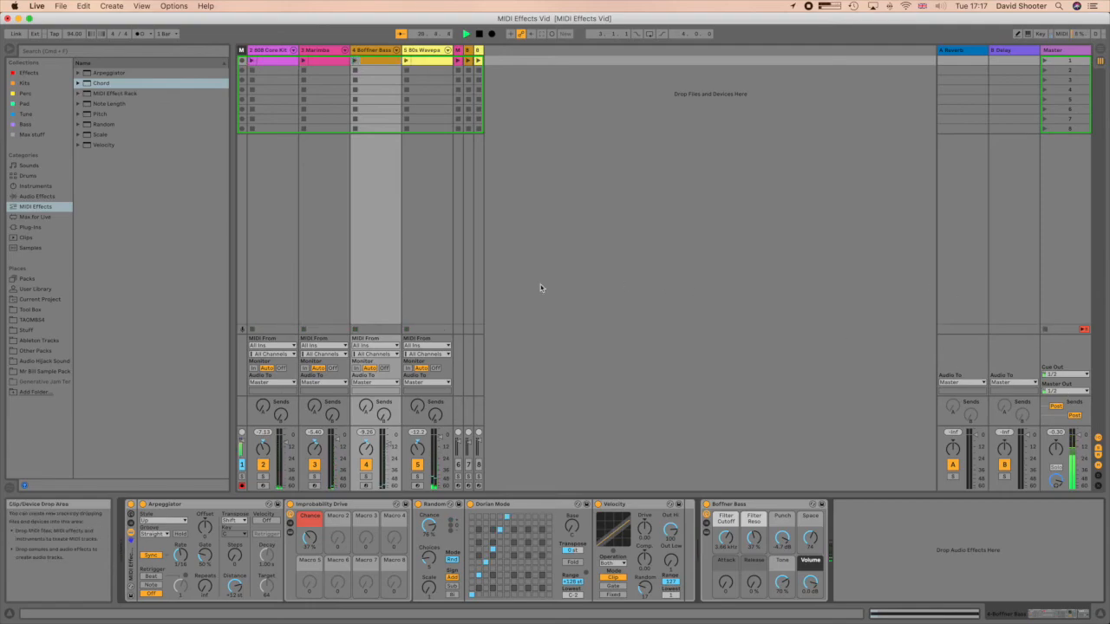
{"action": "double_click", "coordinate": [320, 60]}
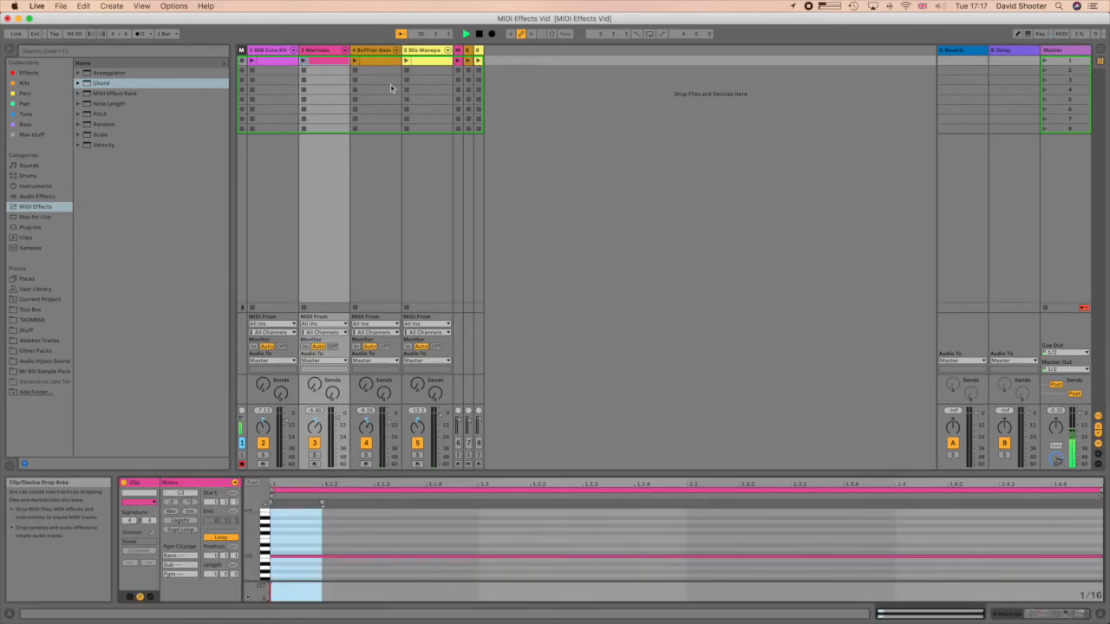
{"action": "left_click", "coordinate": [367, 52]}
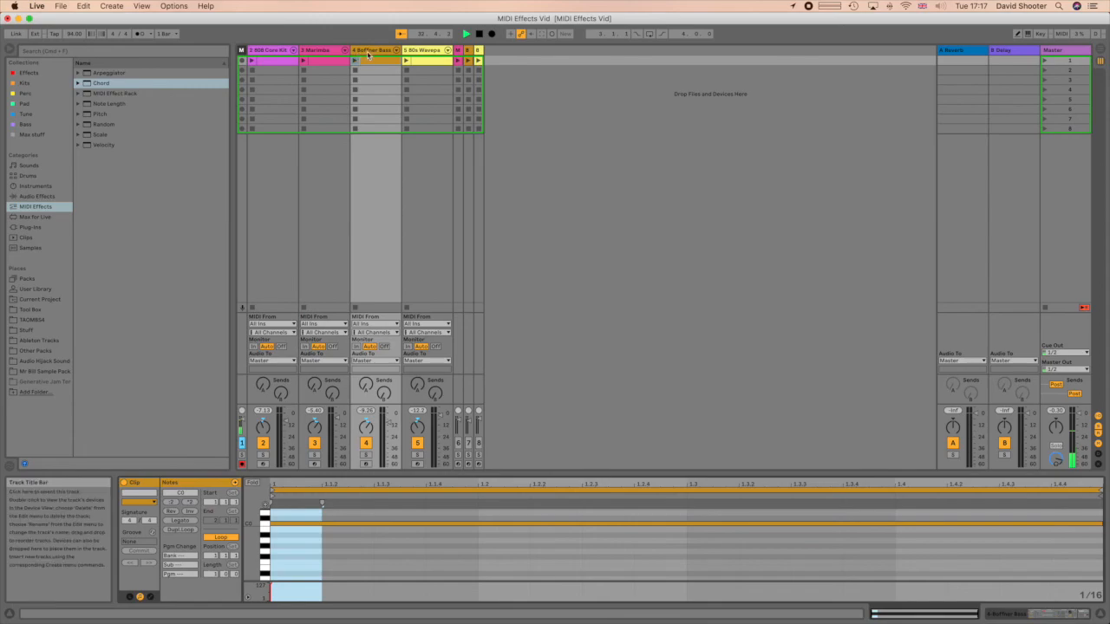
{"action": "double_click", "coordinate": [320, 52]}
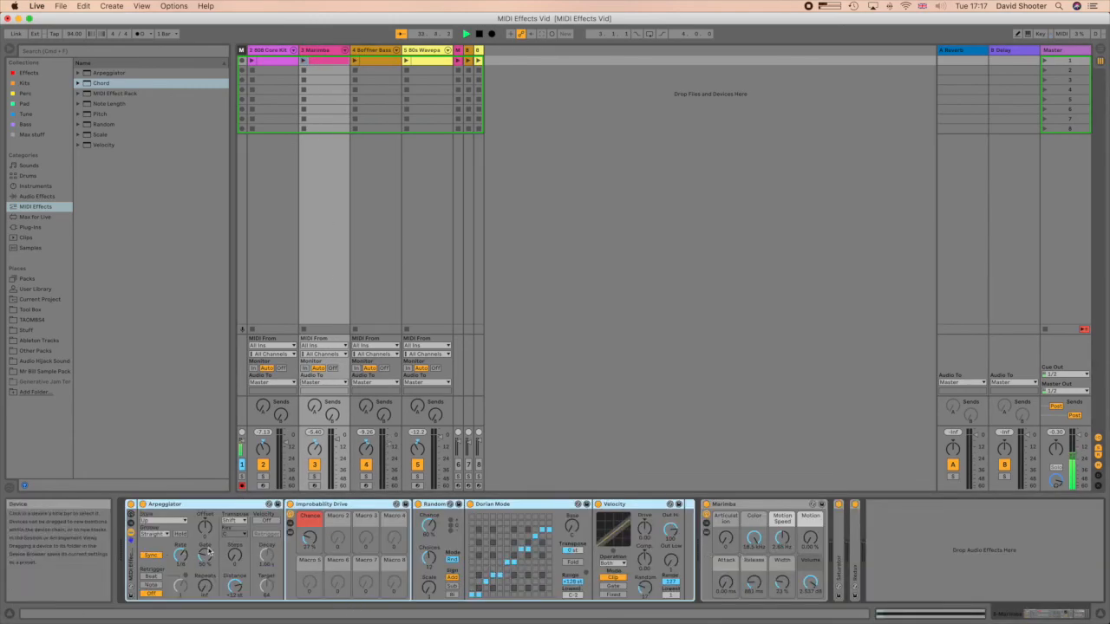